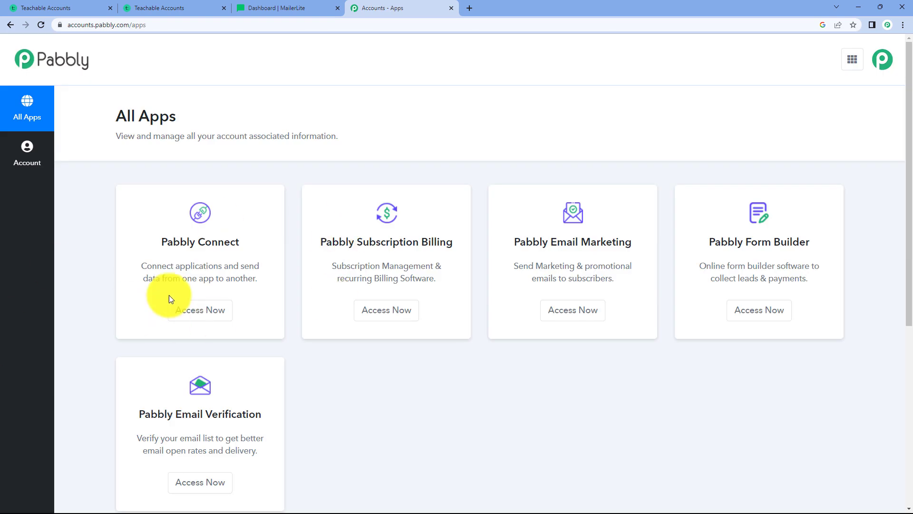
# Open Pabbly Connect and create a new workflow named "Teachable To Mailerlite"
pyautogui.click(211, 313)
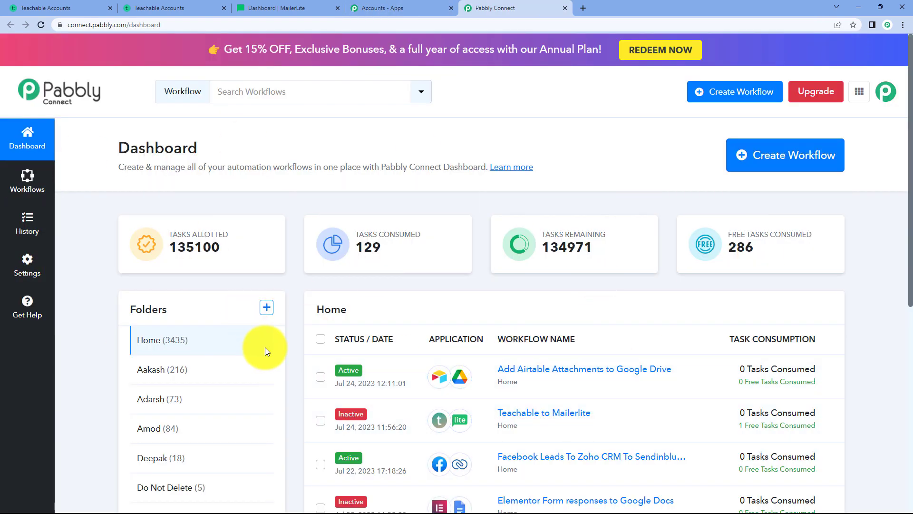
pyautogui.scroll(-5, 402, 332)
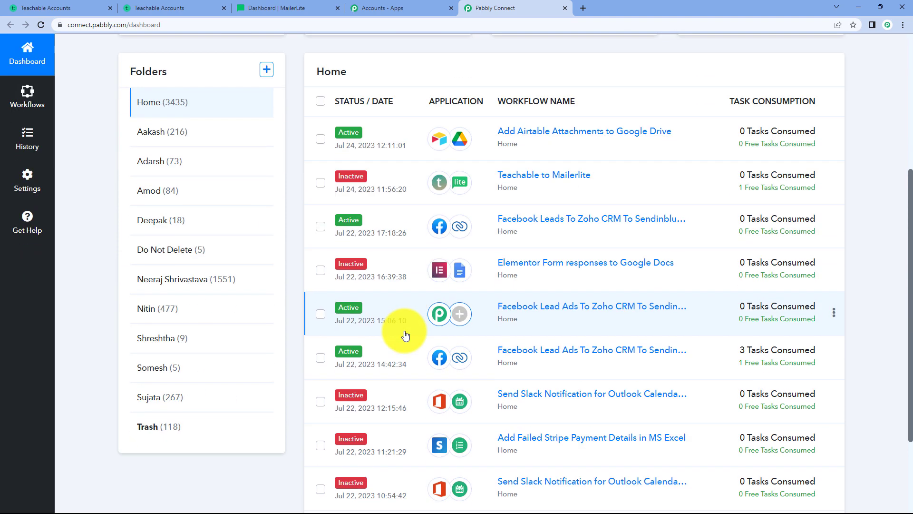
pyautogui.scroll(2, 405, 335)
pyautogui.scroll(3, 405, 335)
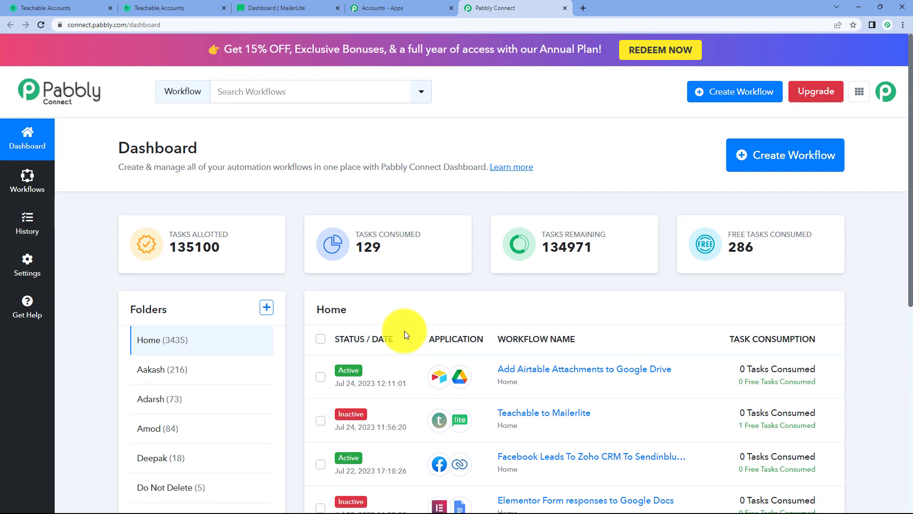
pyautogui.click(771, 156)
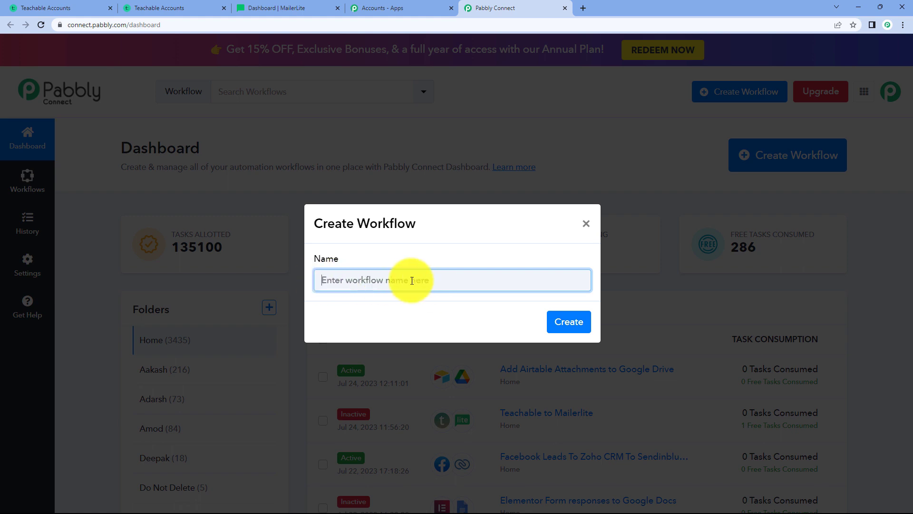
pyautogui.write('Teachable To')
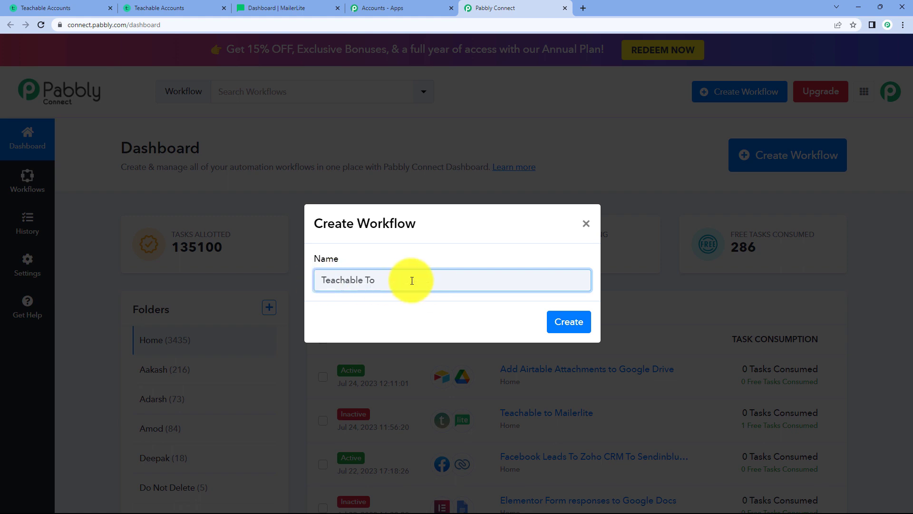
pyautogui.write(' Mailerlite')
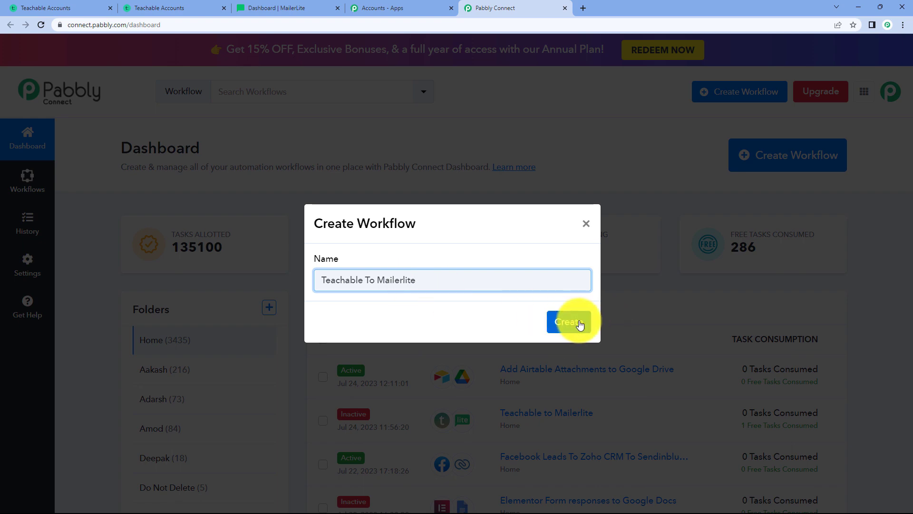
pyautogui.click(579, 324)
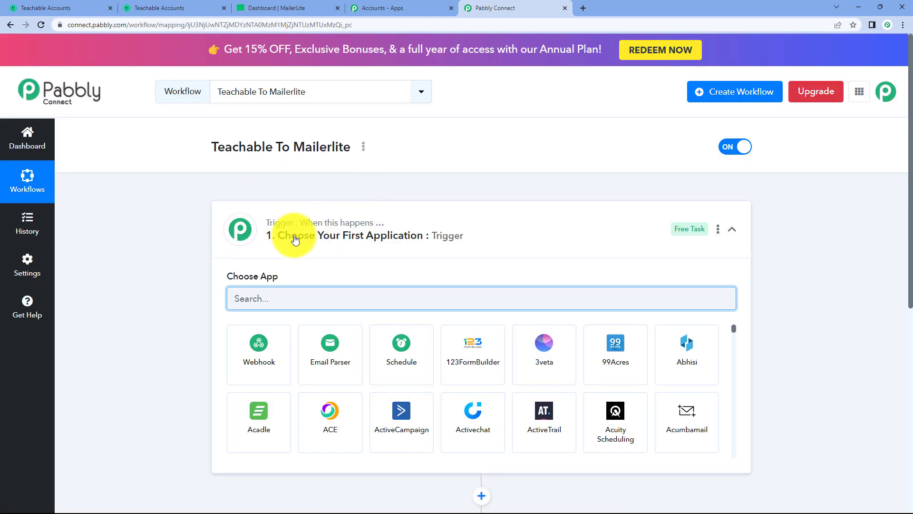
# Set the workflow's trigger application to Teachable with the New Enrollment trigger event
pyautogui.scroll(-5, 377, 265)
pyautogui.scroll(5, 456, 331)
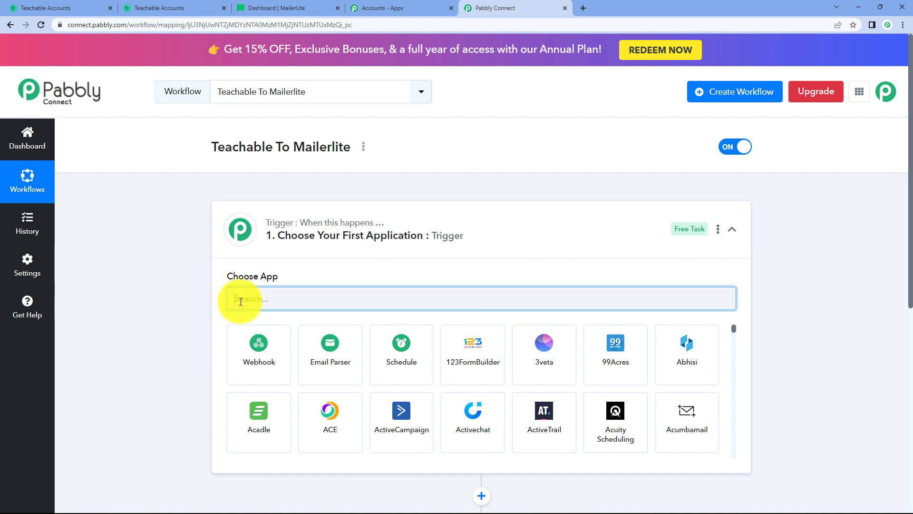
pyautogui.scroll(-4, 379, 299)
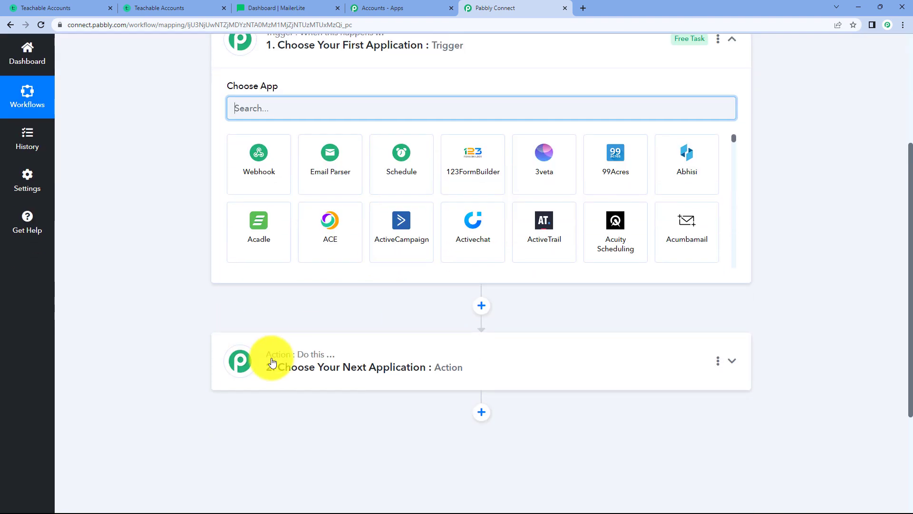
pyautogui.scroll(4, 369, 373)
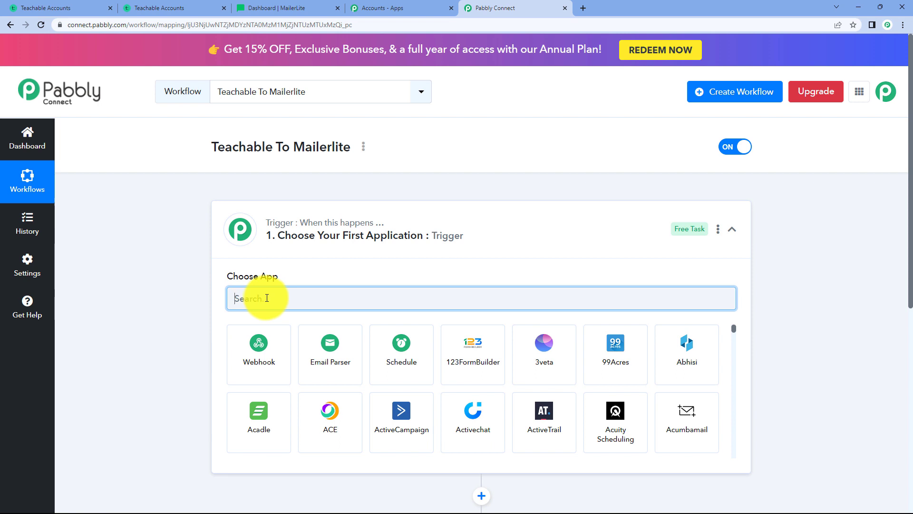
pyautogui.write('Teachable')
pyautogui.click(267, 366)
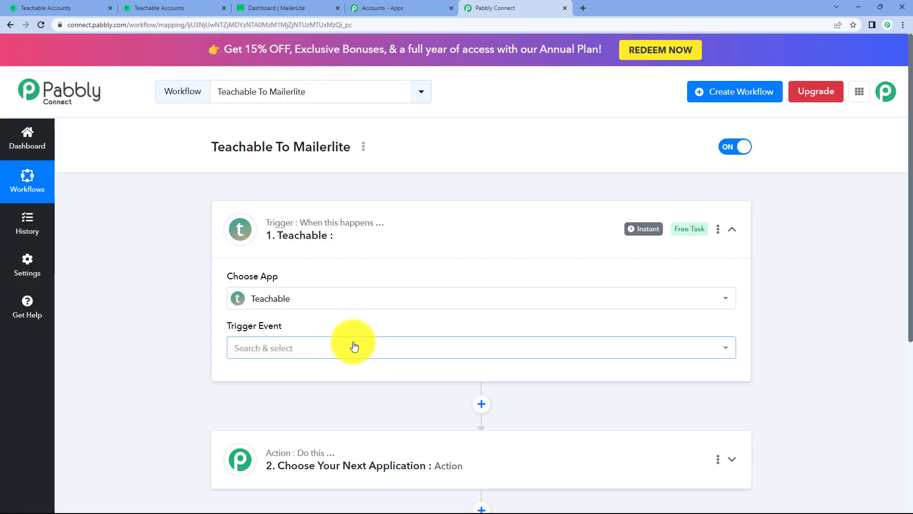
pyautogui.click(292, 351)
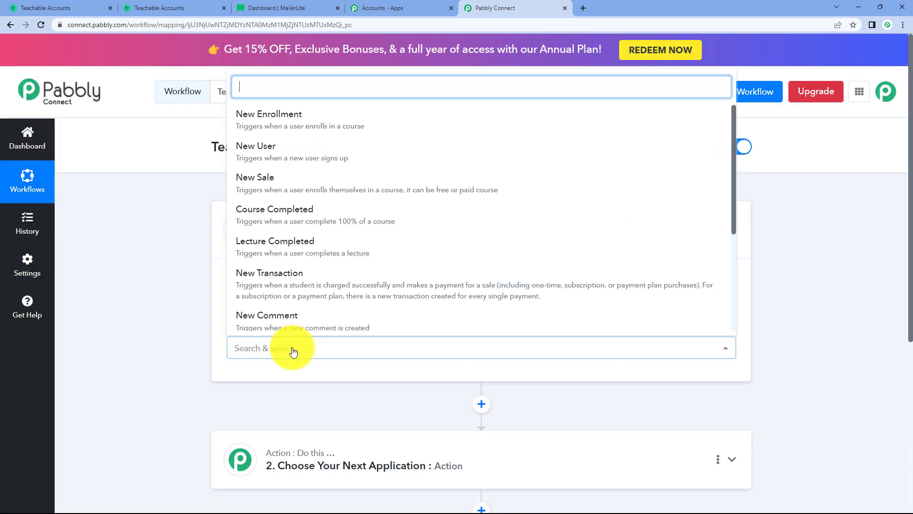
pyautogui.click(273, 119)
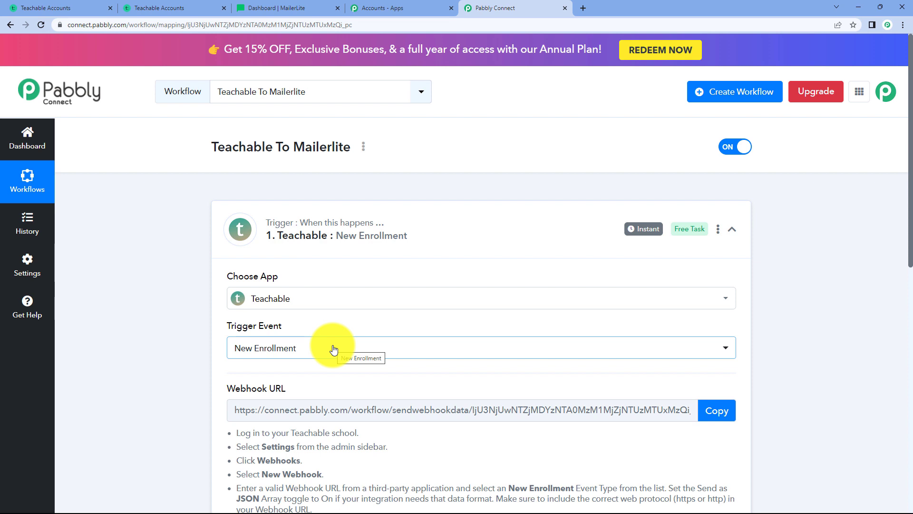
# Copy the trigger's webhook URL and paste it into a new webhook in the Teachable school's settings
pyautogui.scroll(-2, 332, 350)
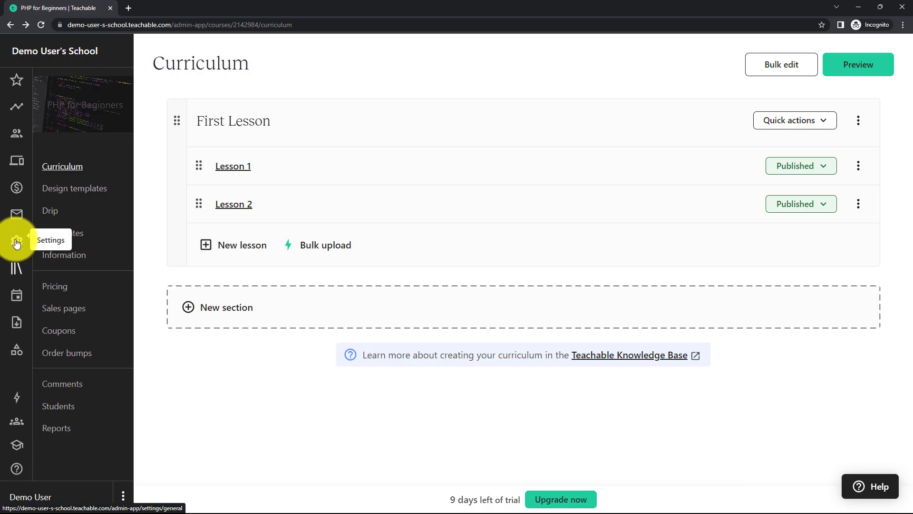
pyautogui.click(16, 242)
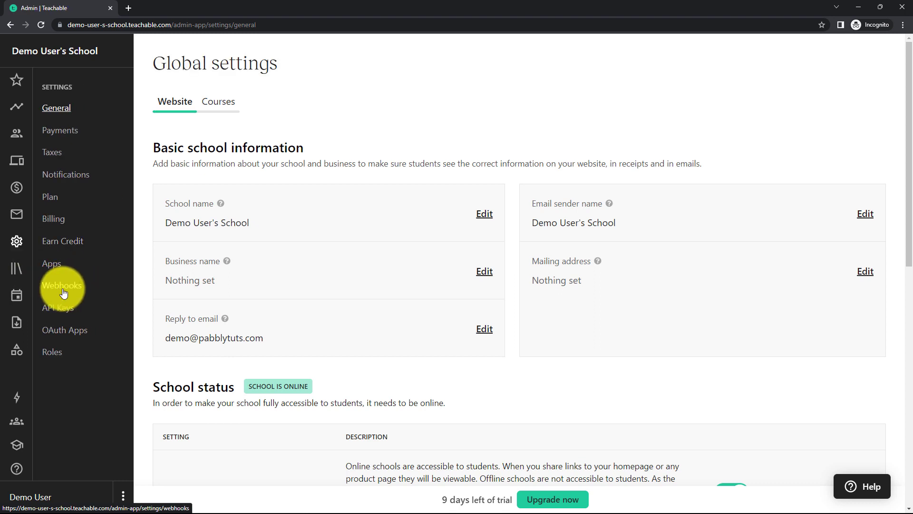
pyautogui.click(64, 287)
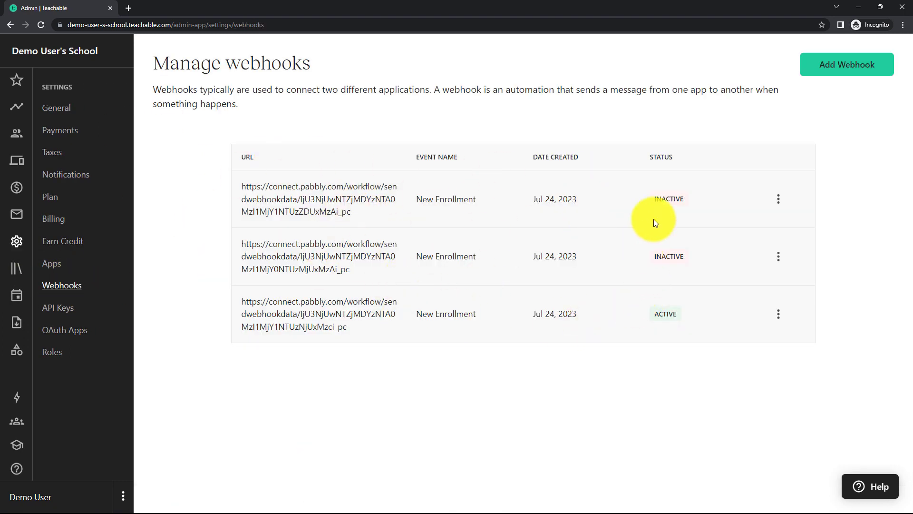
pyautogui.click(832, 76)
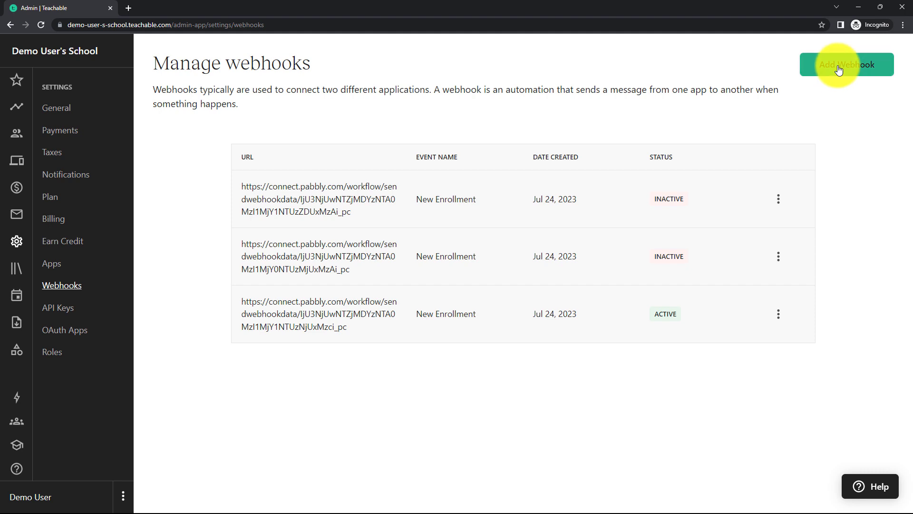
pyautogui.rightClick(312, 257)
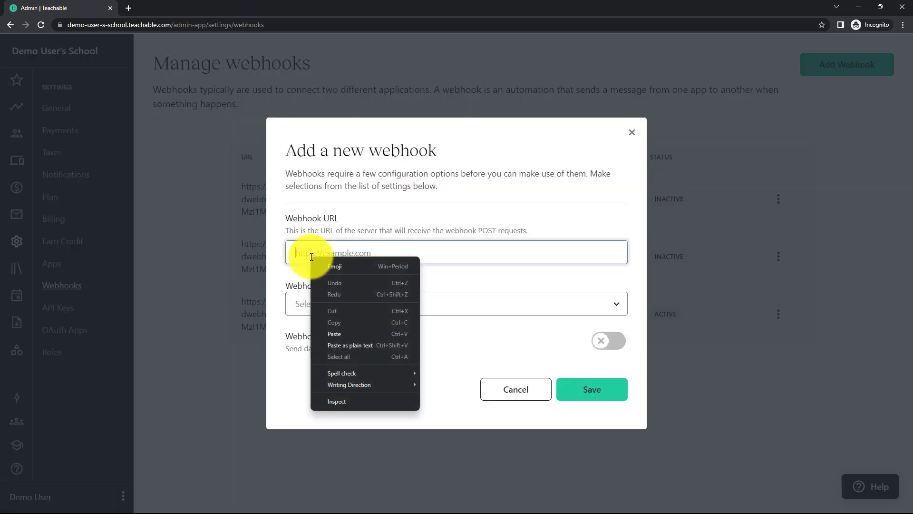
pyautogui.click(334, 333)
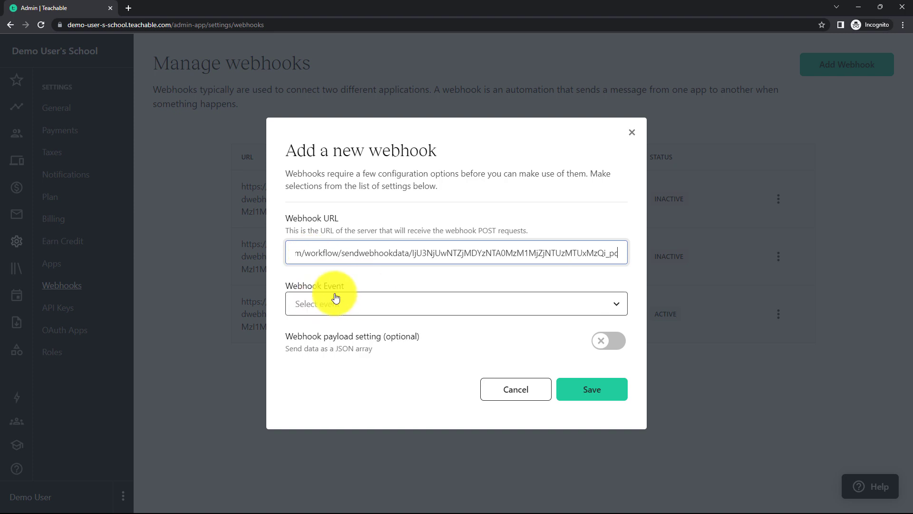
# Set the webhook event to Custom with New Enrollment, enable sending data as a JSON array, and save the webhook
pyautogui.click(362, 303)
pyautogui.click(326, 325)
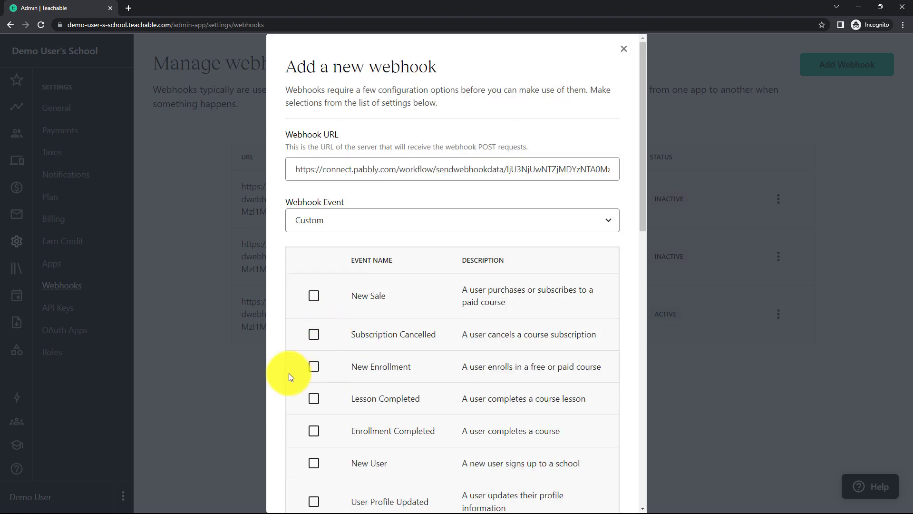
pyautogui.click(317, 369)
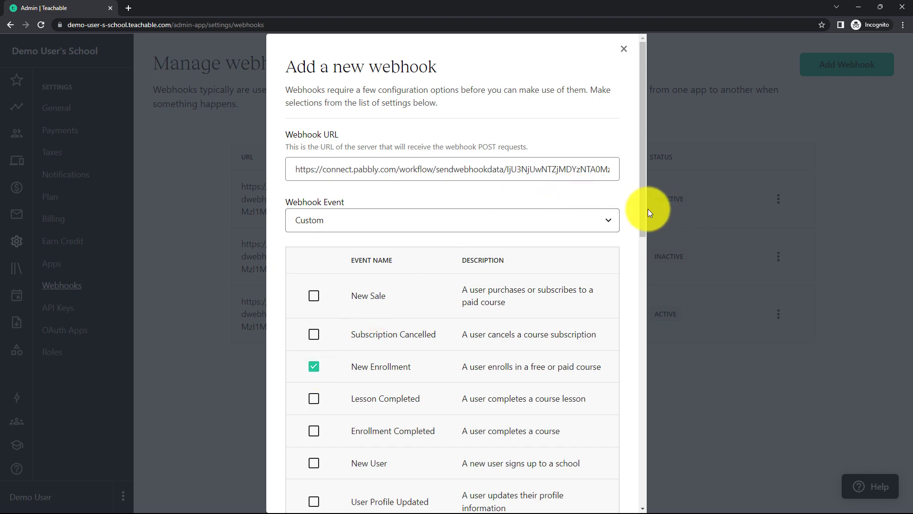
pyautogui.scroll(-15, 558, 319)
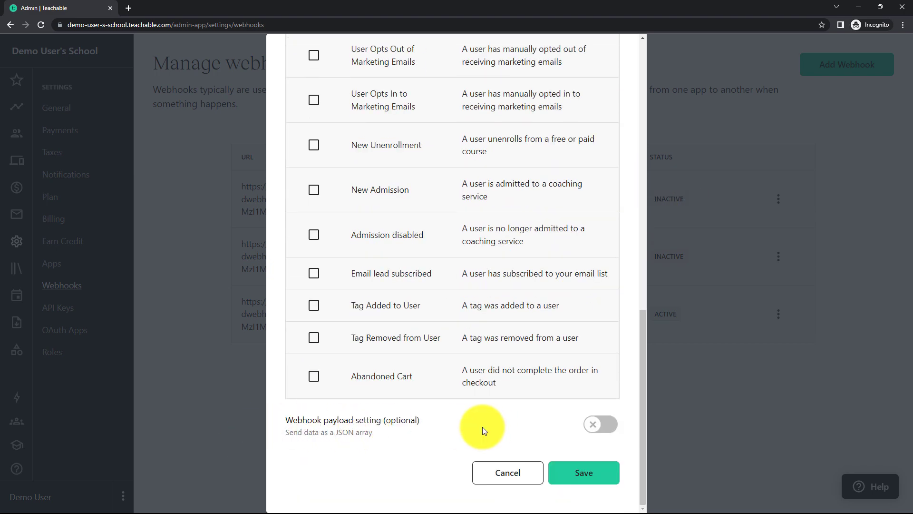
pyautogui.click(601, 423)
pyautogui.click(585, 473)
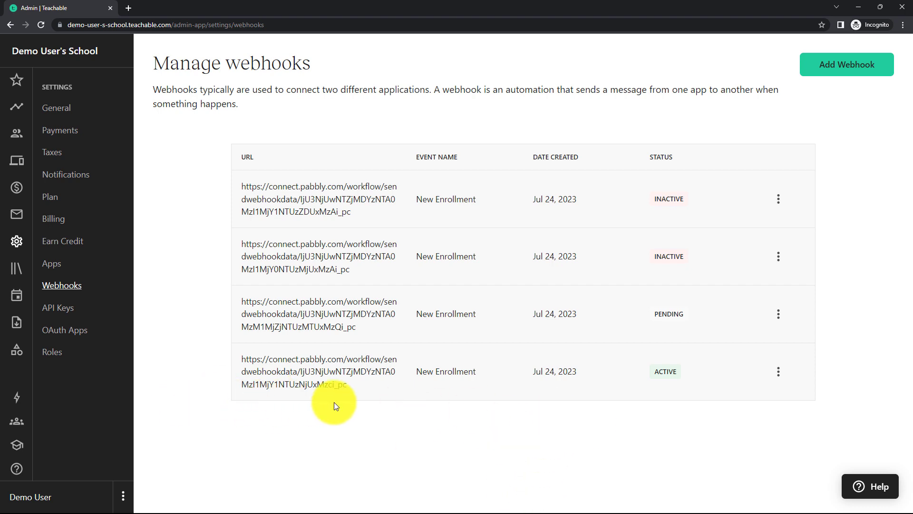
# Switch to Pabbly Connect to check the Teachable trigger's webhook response status, and return to Teachable
pyautogui.hotkey('alt', 'Tab')
pyautogui.scroll(-3, 266, 357)
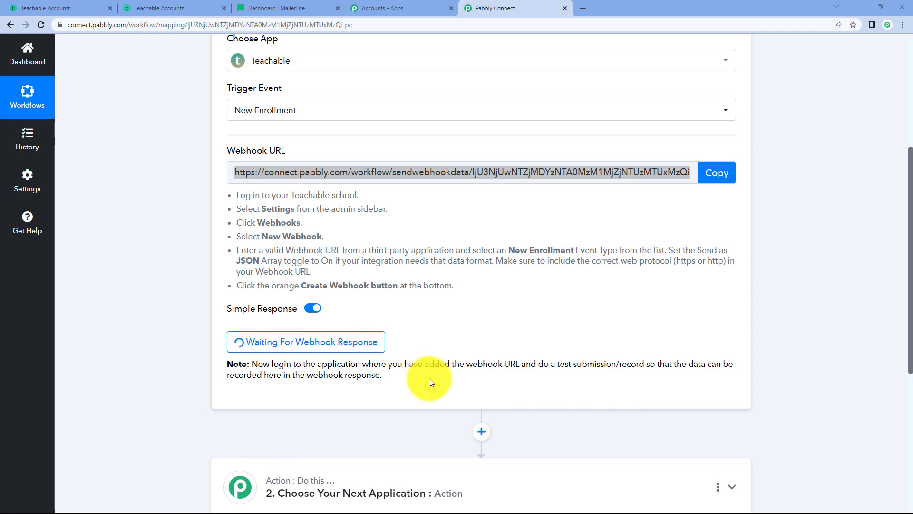
pyautogui.hotkey('alt', 'Tab')
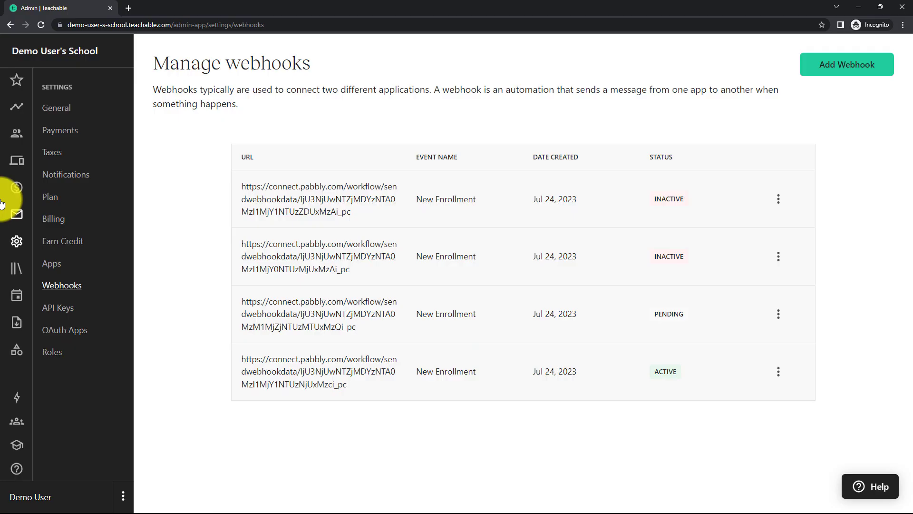
# Open the student list of the PHP for Beginners course
pyautogui.click(17, 270)
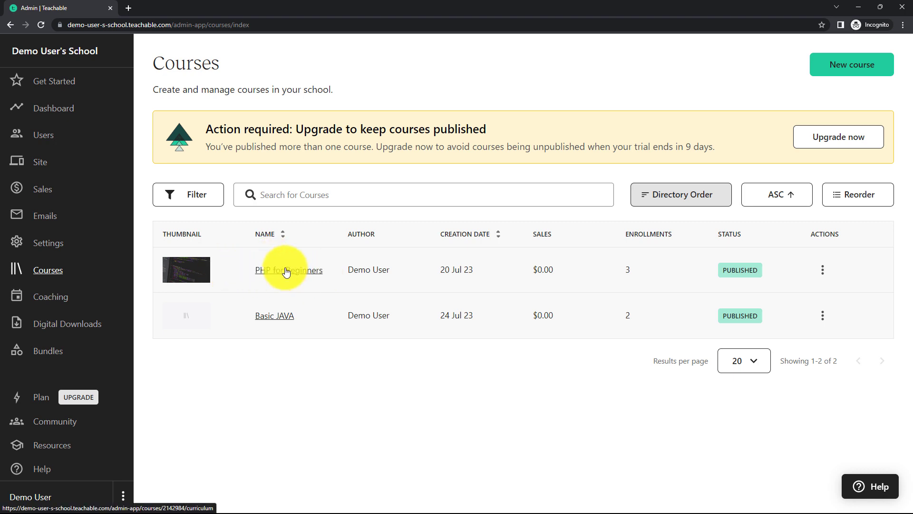
pyautogui.click(247, 252)
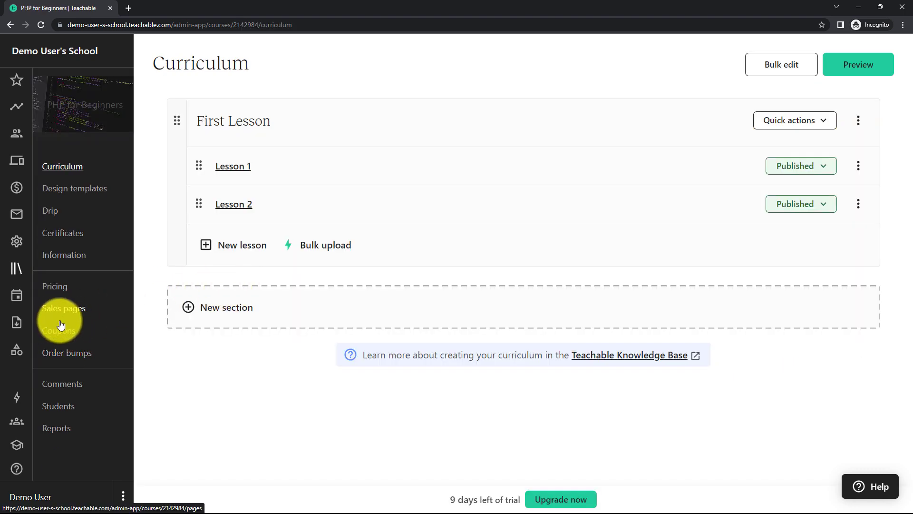
pyautogui.click(59, 405)
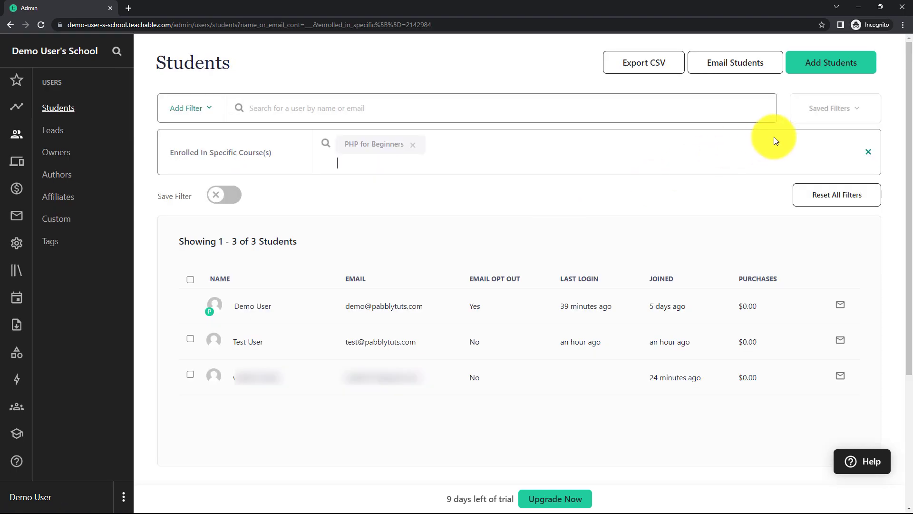
# Start adding a student manually and fill in the test student's name and e-mail address
pyautogui.click(816, 64)
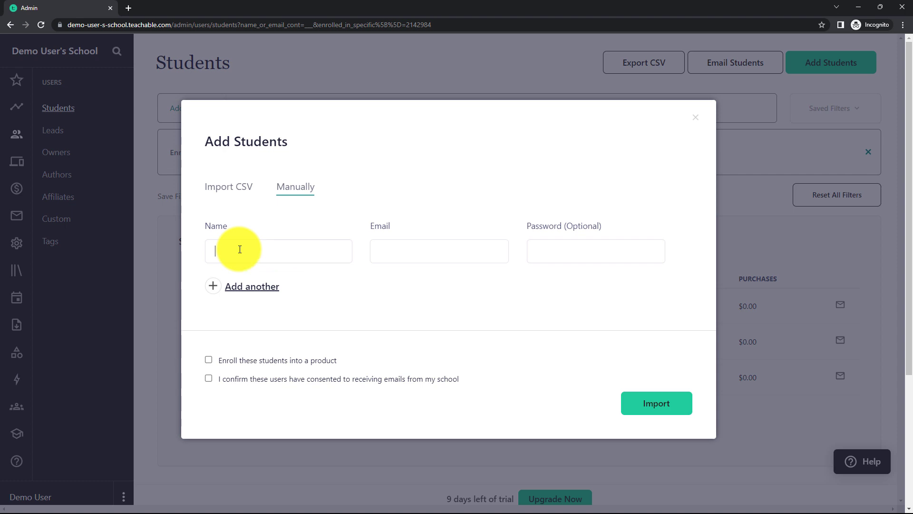
pyautogui.click(240, 249)
pyautogui.write('Dummy Student')
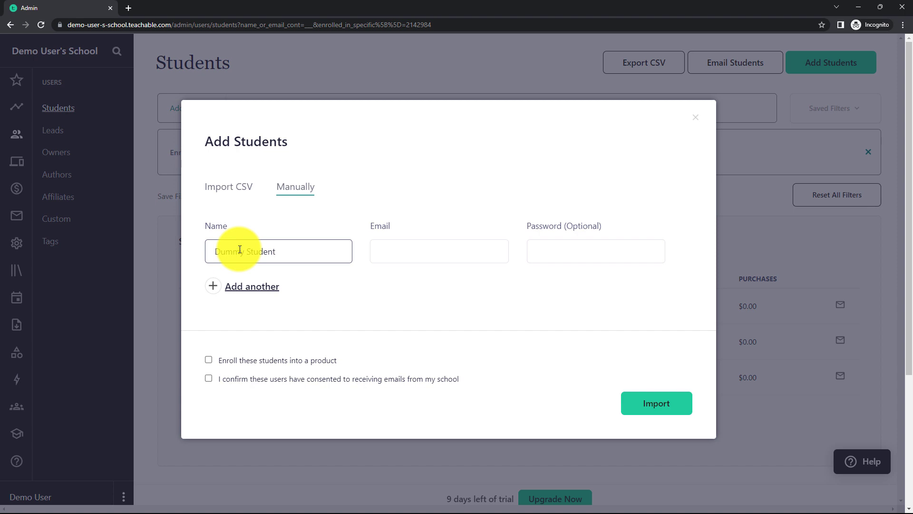
pyautogui.click(392, 253)
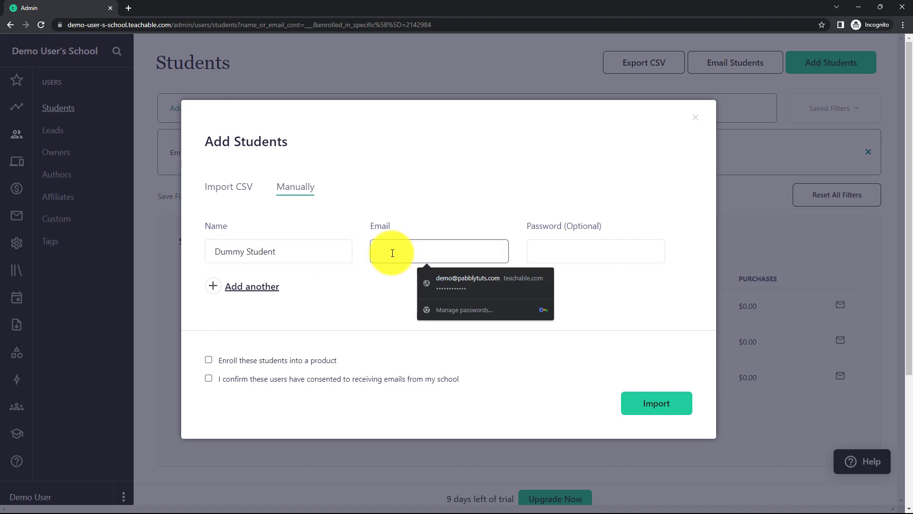
pyautogui.hotkey('ctrl', 'v')
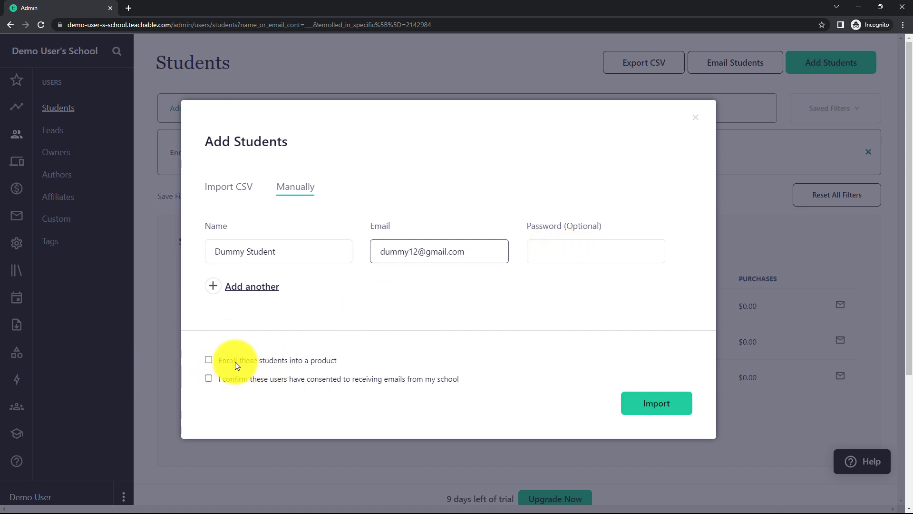
# Enroll the new student into the PHP for Beginners course, confirm the email consent, and import the student
pyautogui.click(209, 360)
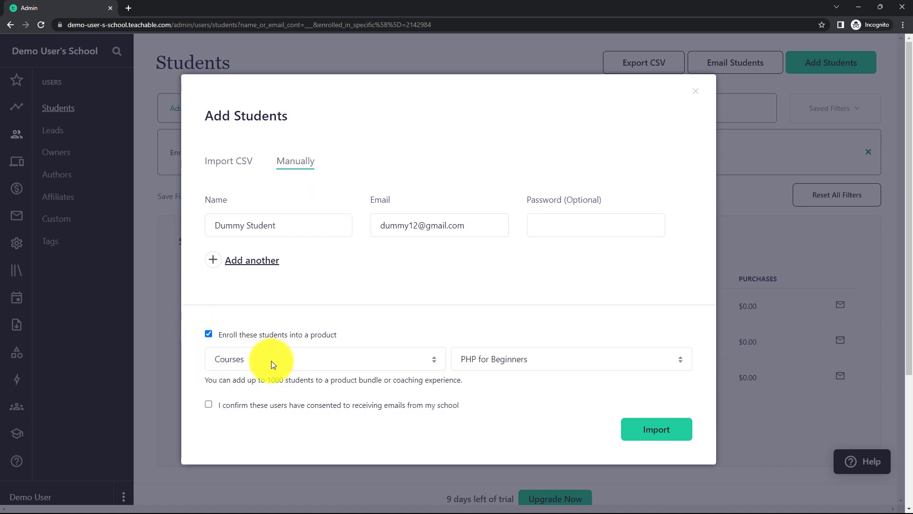
pyautogui.click(428, 361)
pyautogui.click(309, 377)
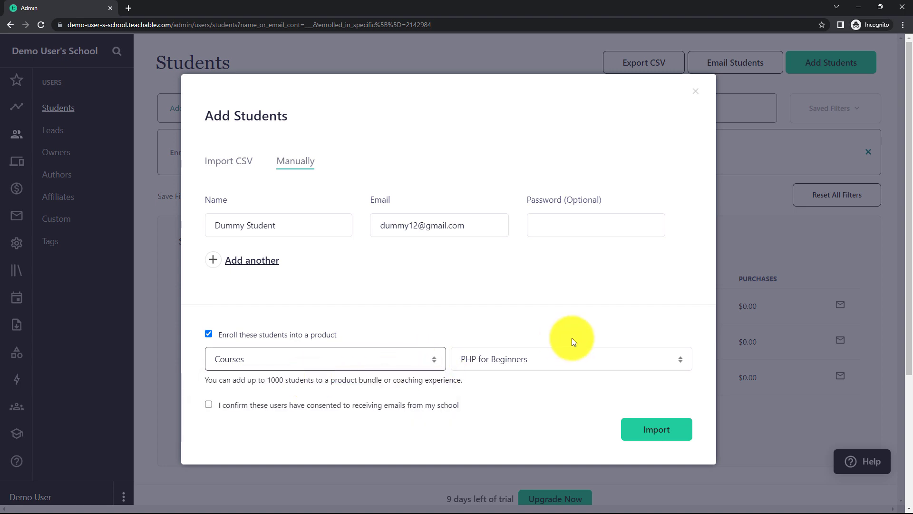
pyautogui.click(564, 360)
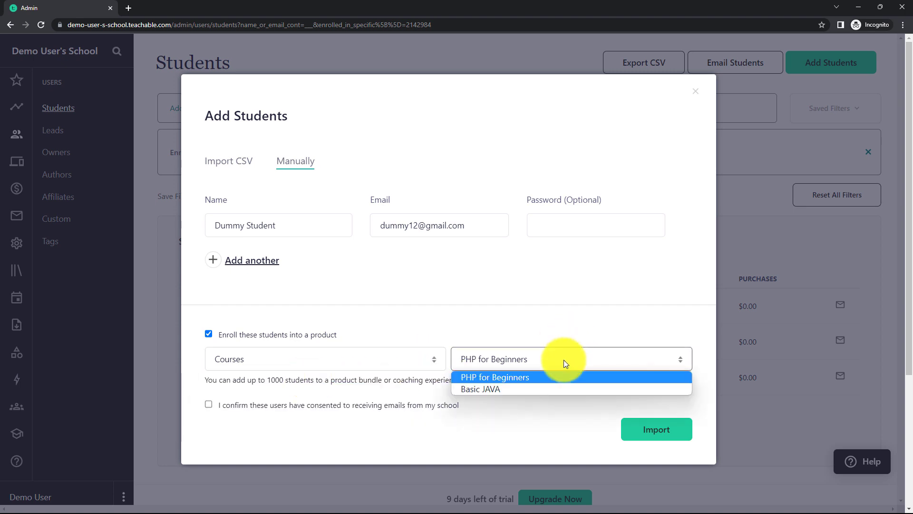
pyautogui.click(518, 377)
pyautogui.click(208, 404)
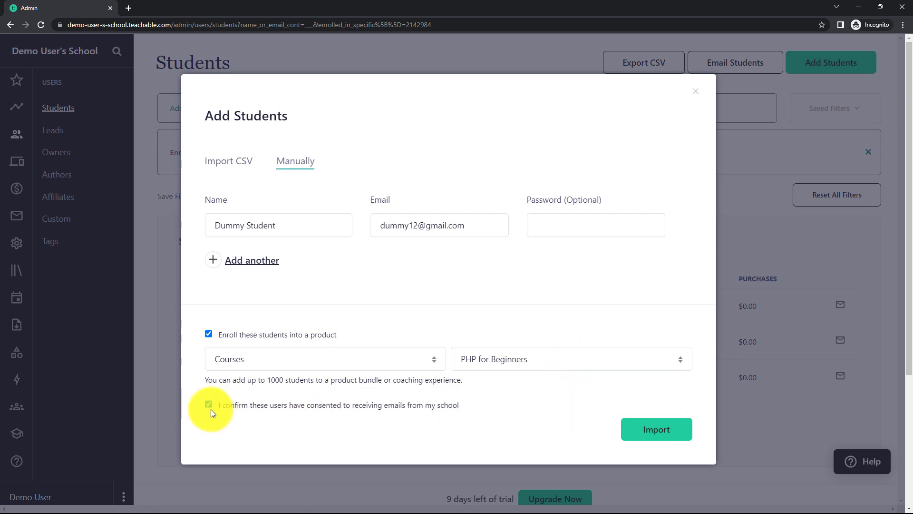
pyautogui.click(635, 434)
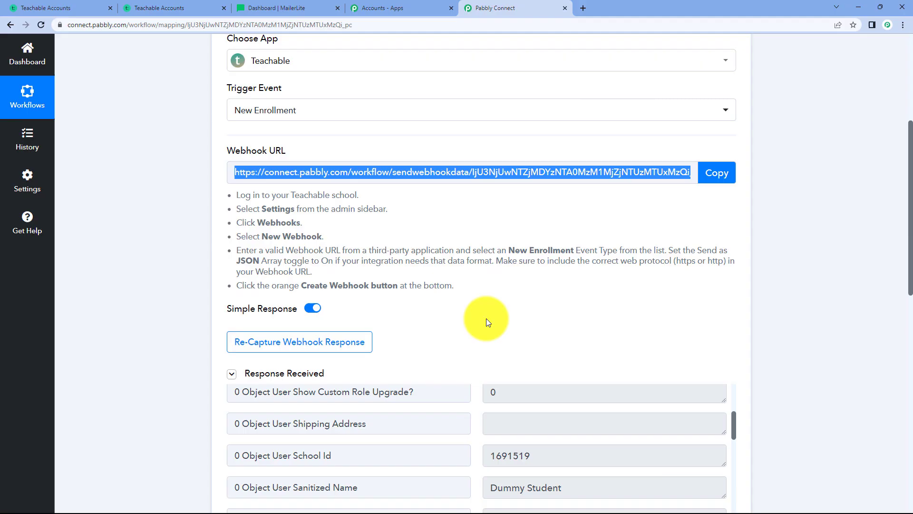
# Review the enrollment response in Pabbly Connect, and set the action step to MailerLite Classic with Add or Update Subscriber in the Group
pyautogui.scroll(-5, 486, 319)
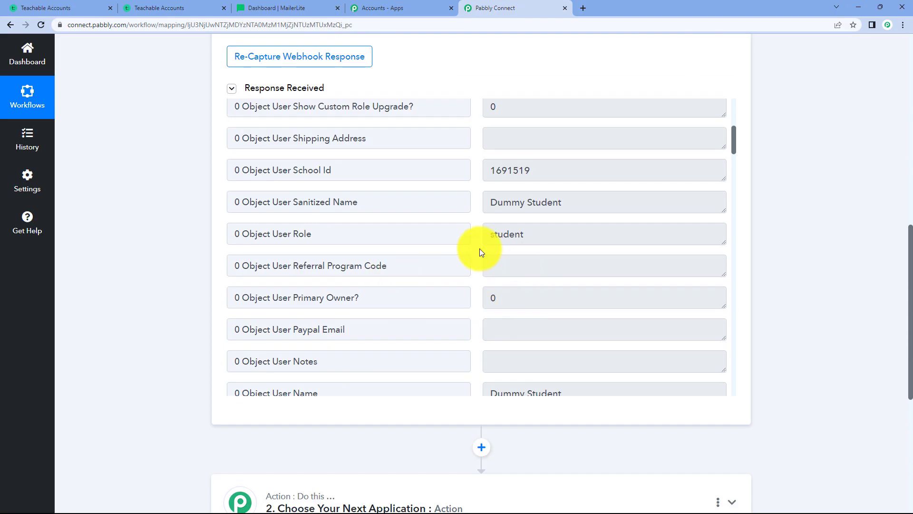
pyautogui.scroll(3, 479, 248)
pyautogui.scroll(3, 479, 248)
pyautogui.scroll(-12, 478, 248)
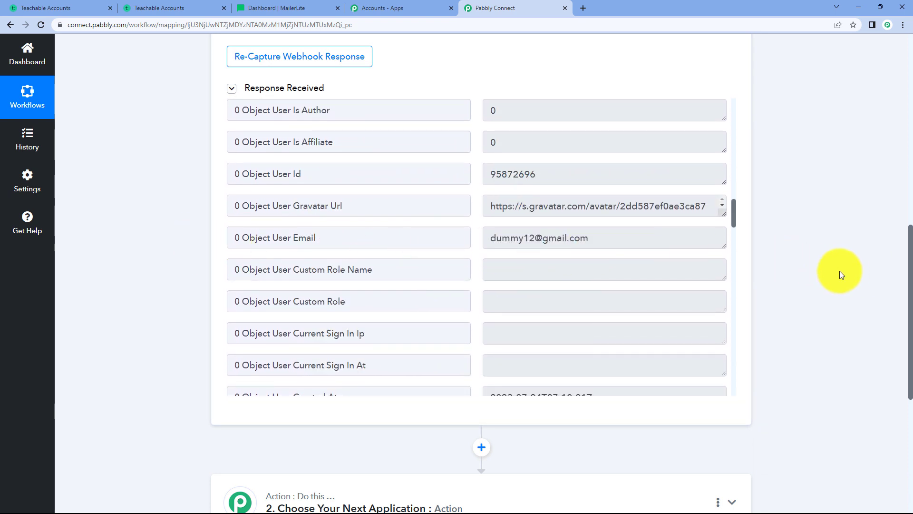
pyautogui.scroll(-3, 839, 271)
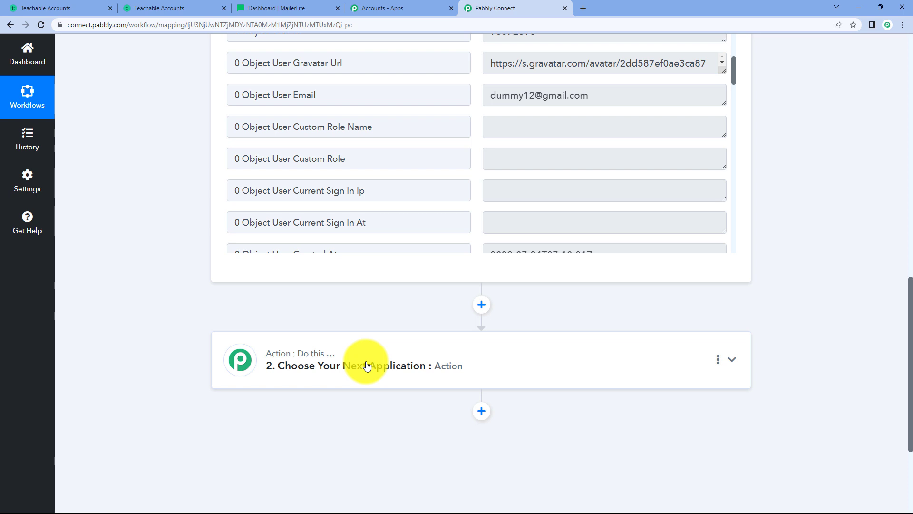
pyautogui.click(367, 365)
pyautogui.scroll(-2, 300, 380)
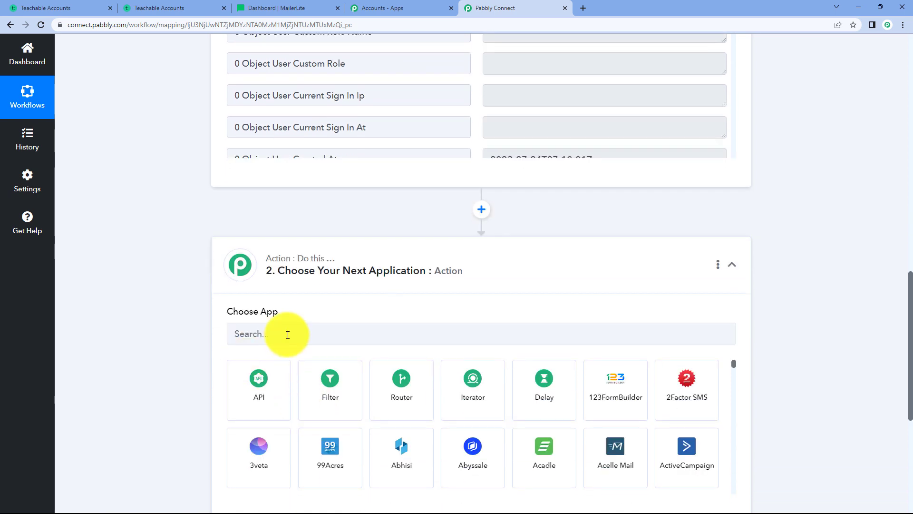
pyautogui.click(283, 335)
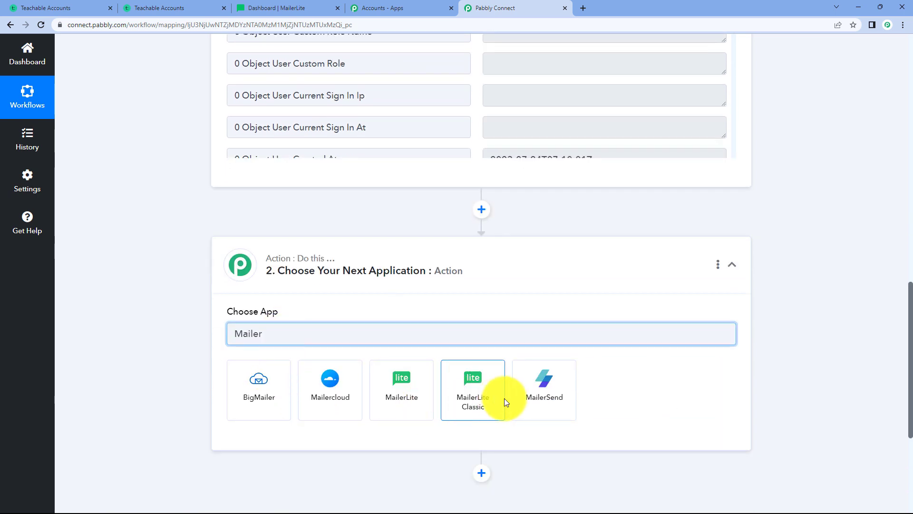
pyautogui.click(470, 404)
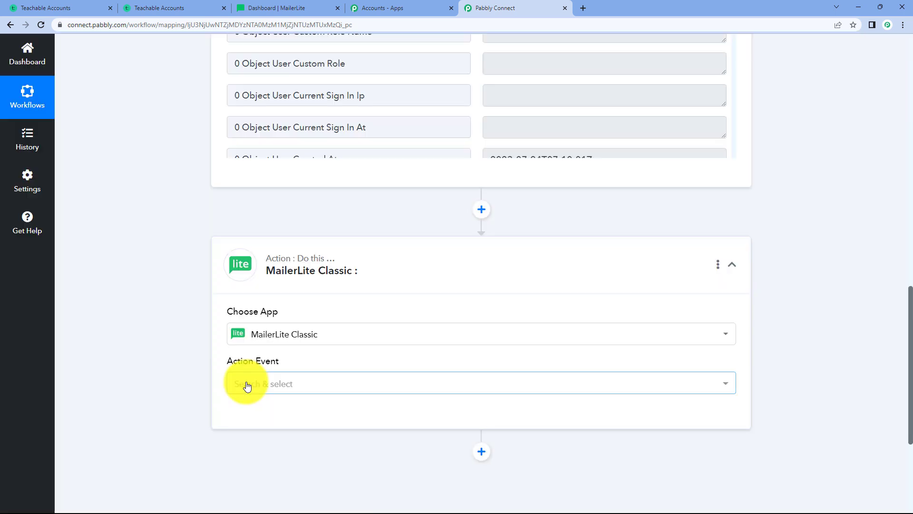
pyautogui.click(247, 386)
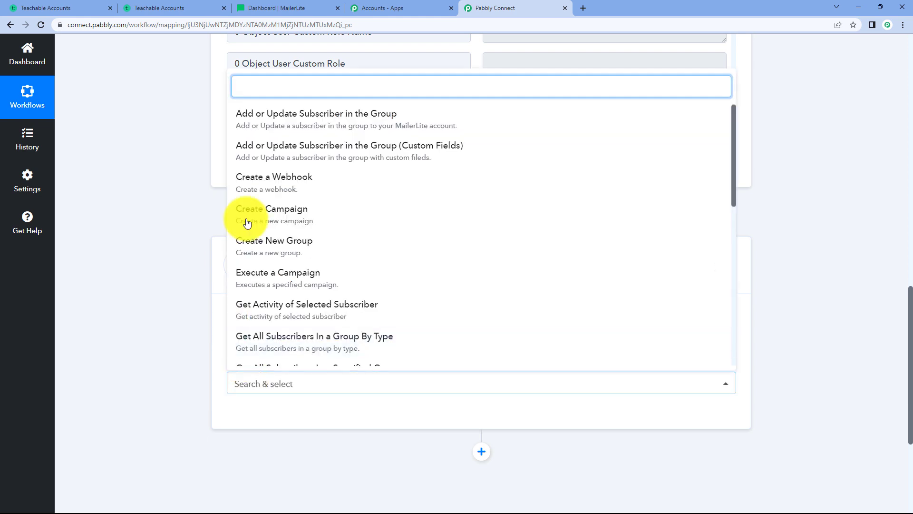
pyautogui.click(326, 120)
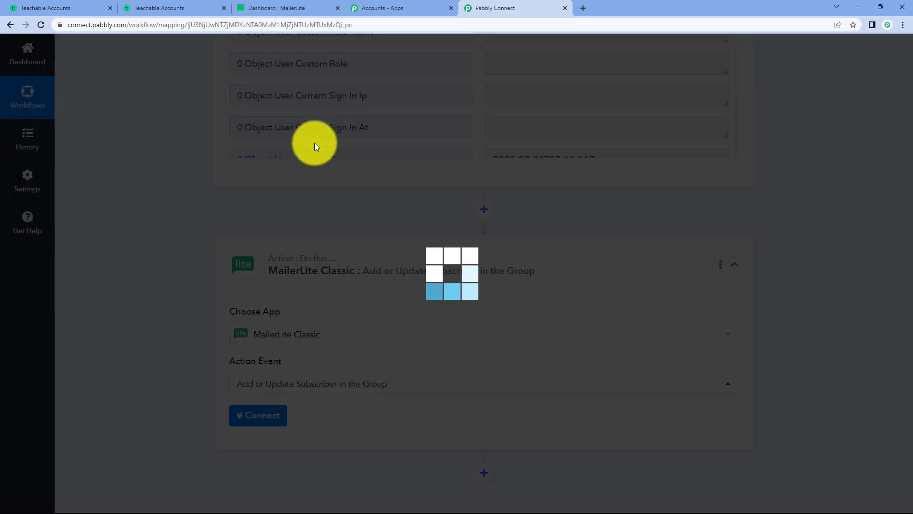
# Start adding a new MailerLite Classic connection, and switch to MailerLite to open its Developer API page
pyautogui.click(266, 415)
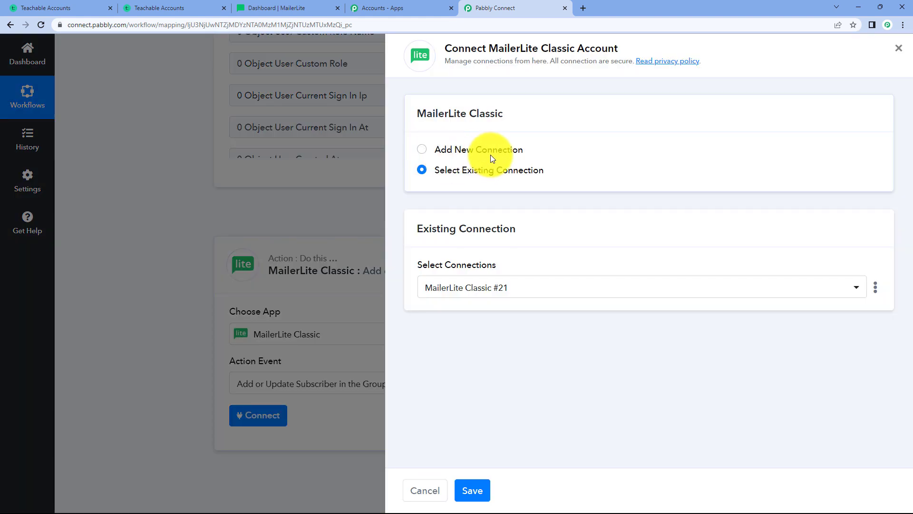
pyautogui.click(425, 151)
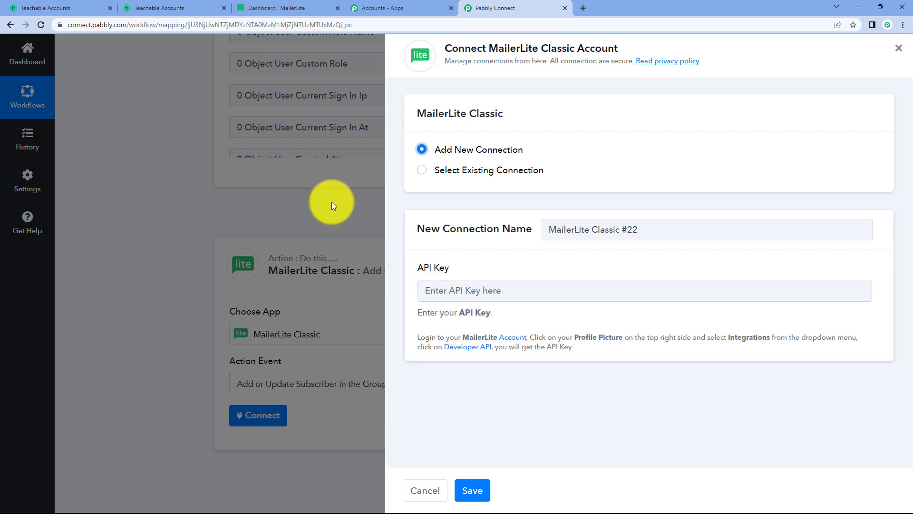
pyautogui.click(282, 8)
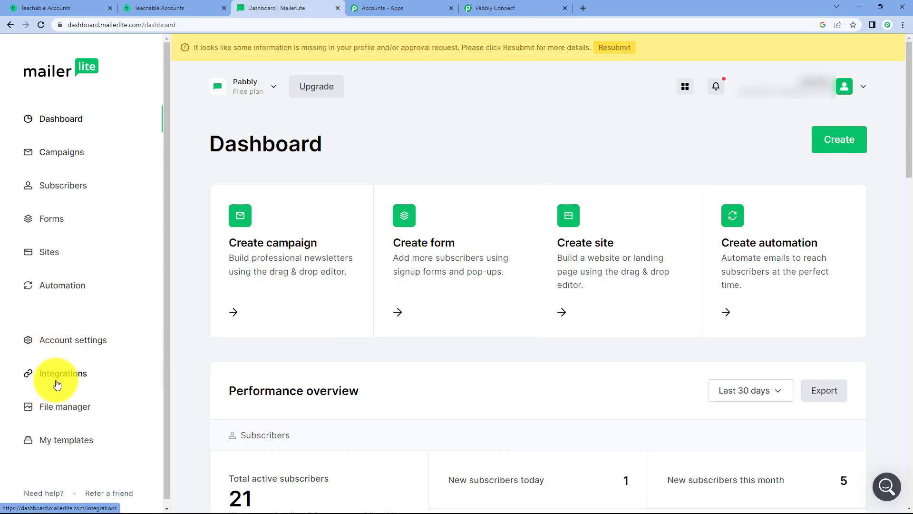
pyautogui.click(57, 383)
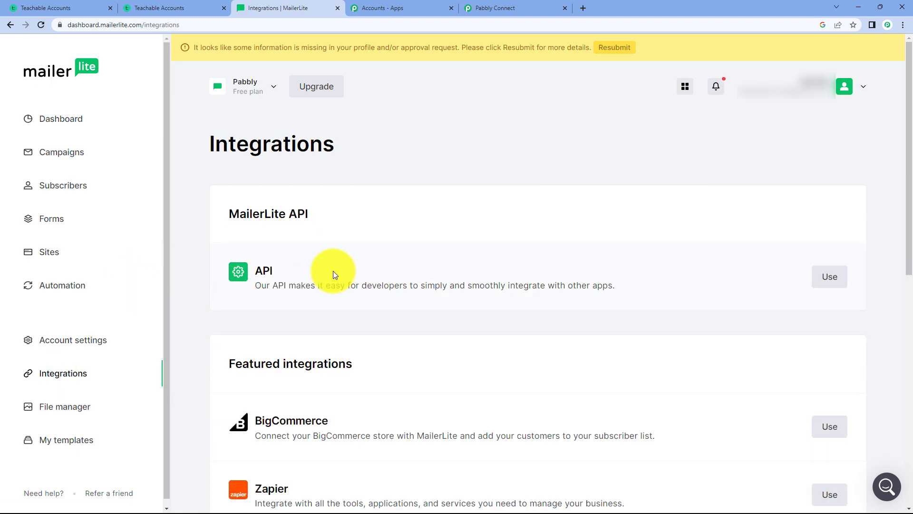
pyautogui.click(829, 276)
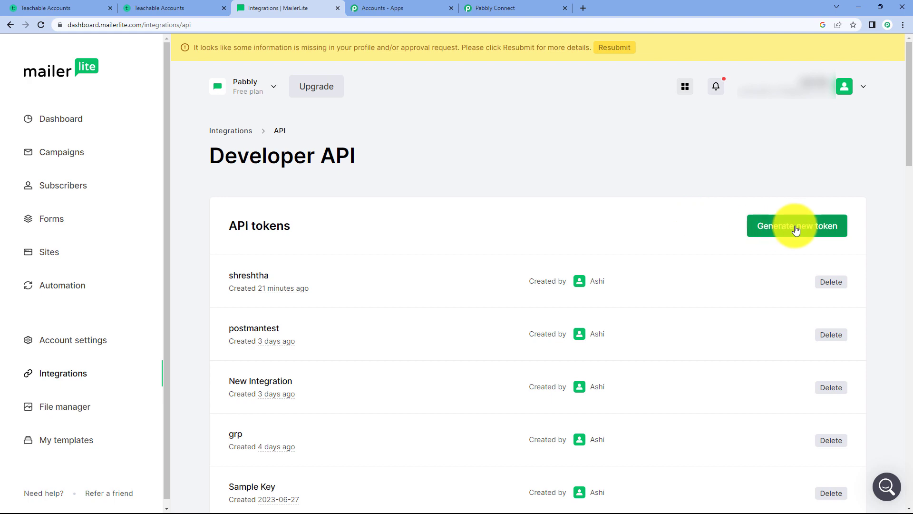
# Generate a new API token named SHRE, accepting the API token requirements, and copy the token
pyautogui.click(796, 230)
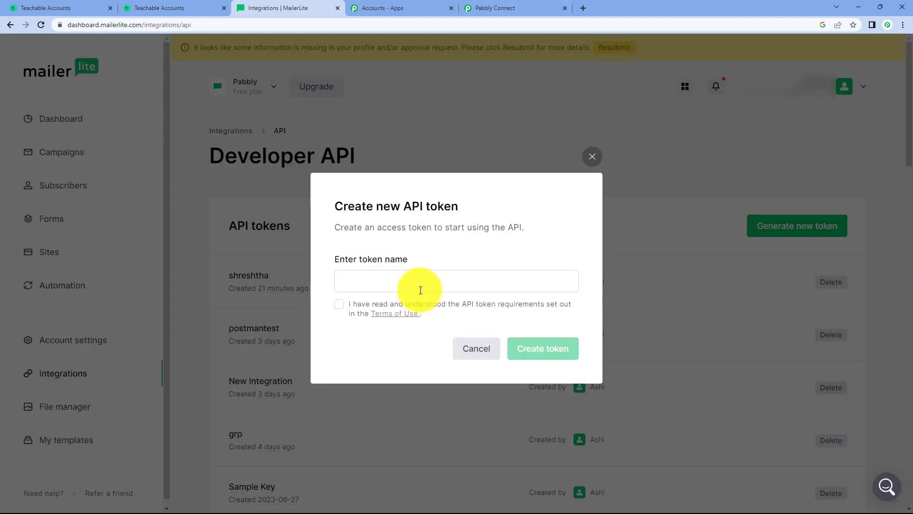
pyautogui.click(421, 290)
pyautogui.write('SHRE')
pyautogui.click(339, 303)
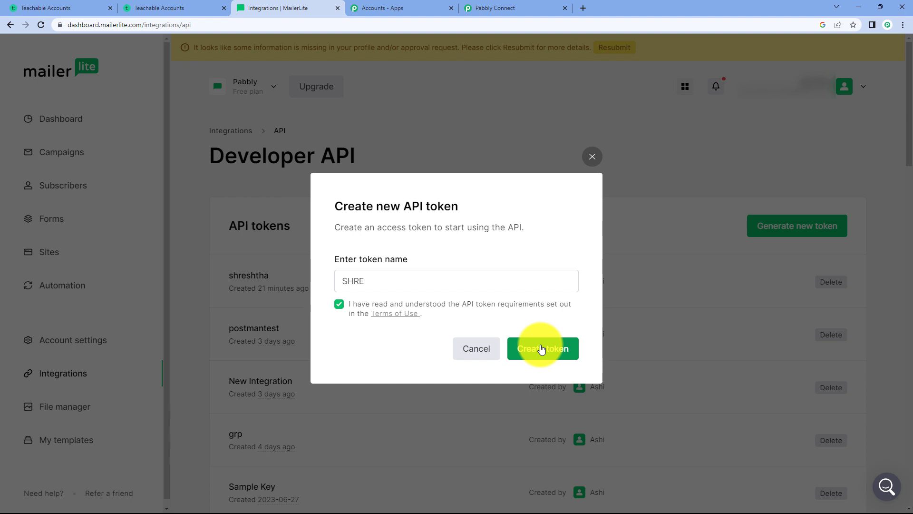
pyautogui.click(541, 349)
pyautogui.click(552, 310)
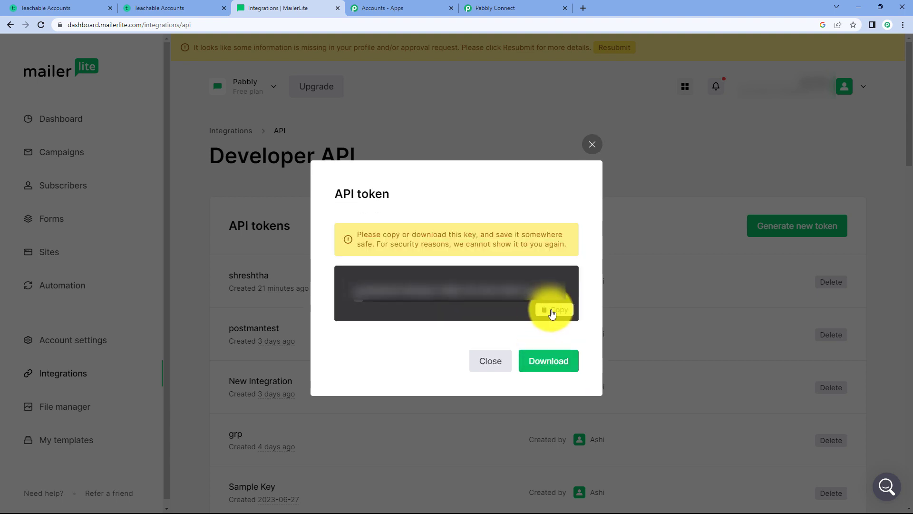
# Return to Pabbly Connect, paste the API key into the new MailerLite Classic connection, and save it
pyautogui.click(476, 8)
pyautogui.click(452, 291)
pyautogui.hotkey('ctrl', 'v')
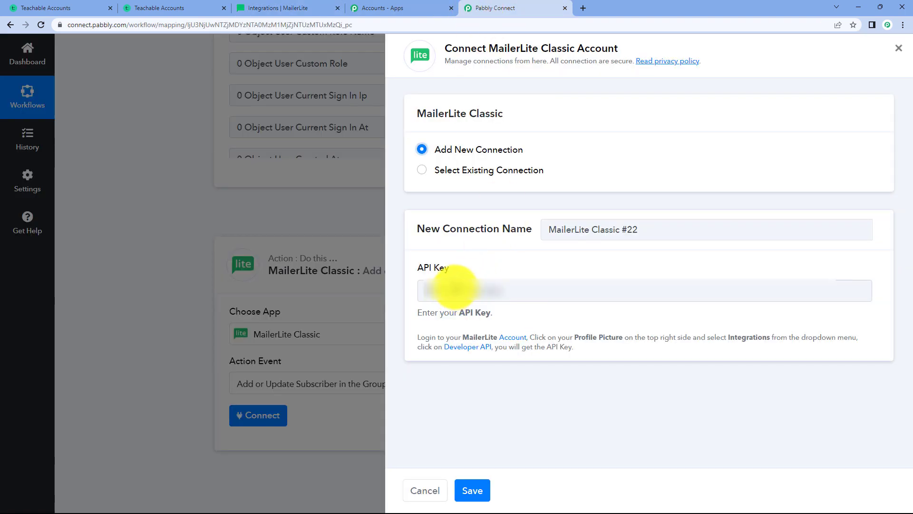
pyautogui.click(456, 288)
pyautogui.hotkey('ctrl', 'v')
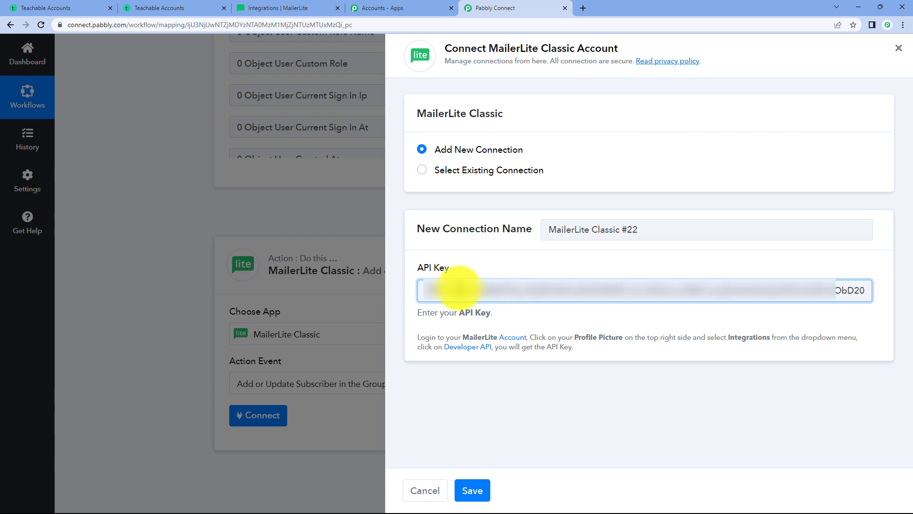
pyautogui.click(471, 490)
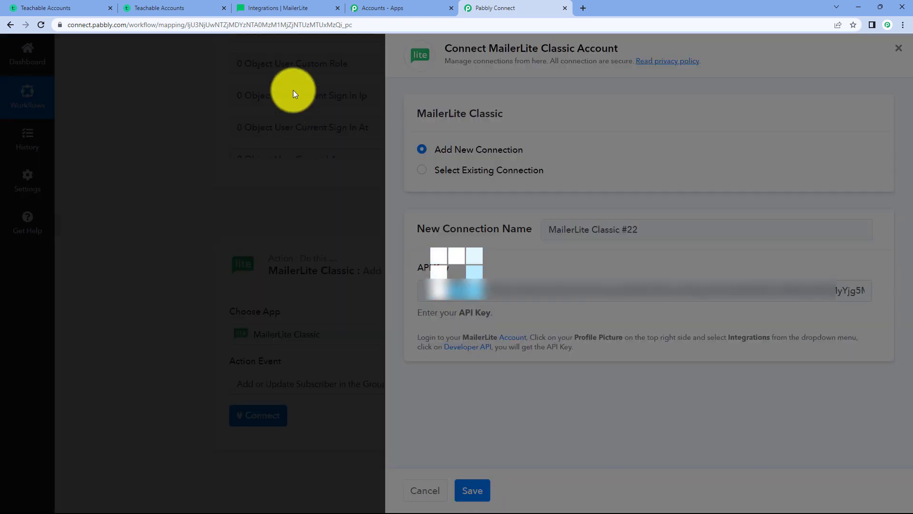
# Map the subscriber's Email to Object User Email and First Name to Object User Sanitized Name from the Teachable enrollment data
pyautogui.scroll(3, 270, 143)
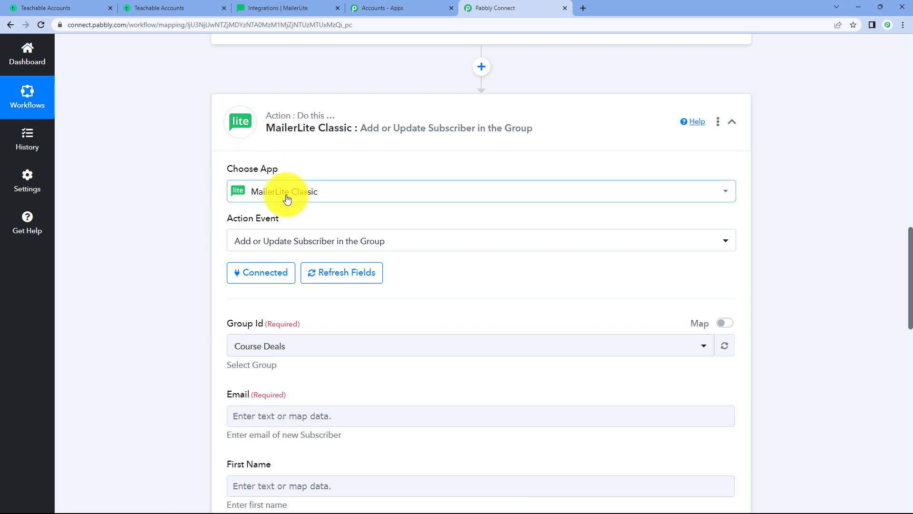
pyautogui.scroll(-5, 287, 199)
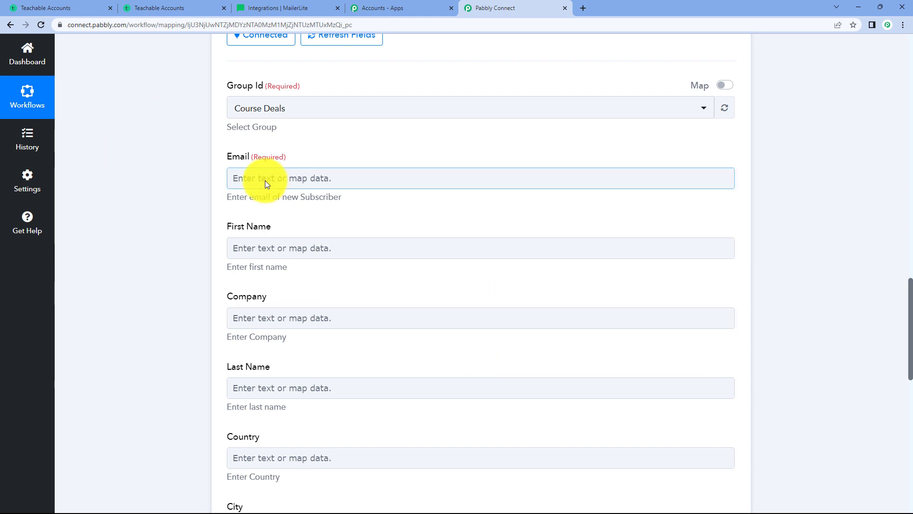
pyautogui.scroll(1, 263, 178)
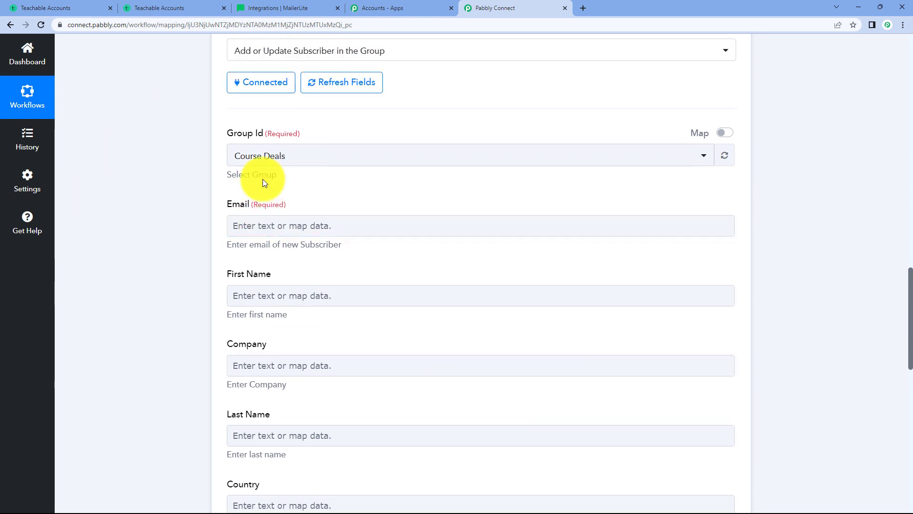
pyautogui.click(268, 227)
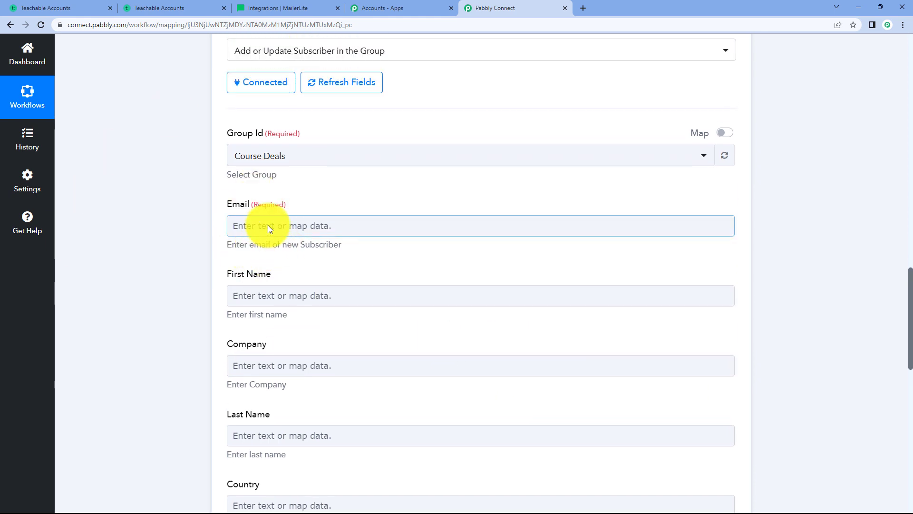
pyautogui.click(268, 226)
pyautogui.click(304, 316)
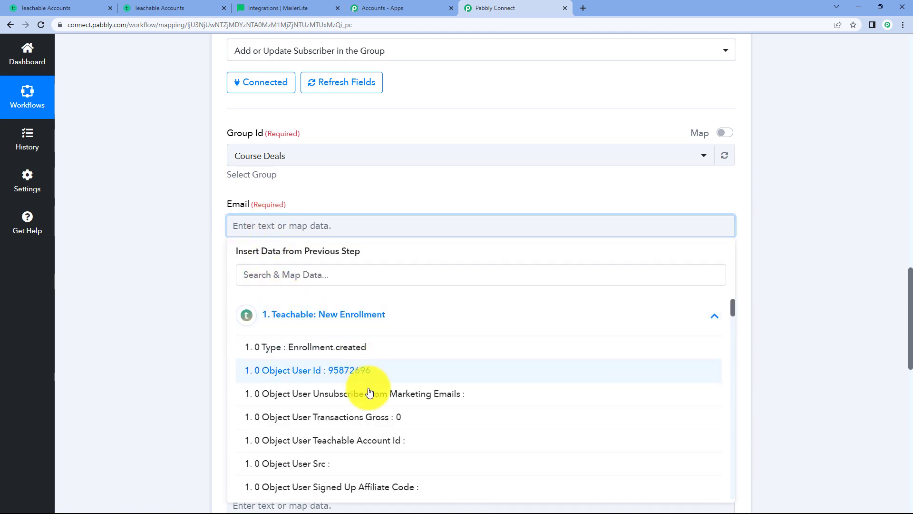
pyautogui.scroll(-3, 332, 414)
pyautogui.click(320, 427)
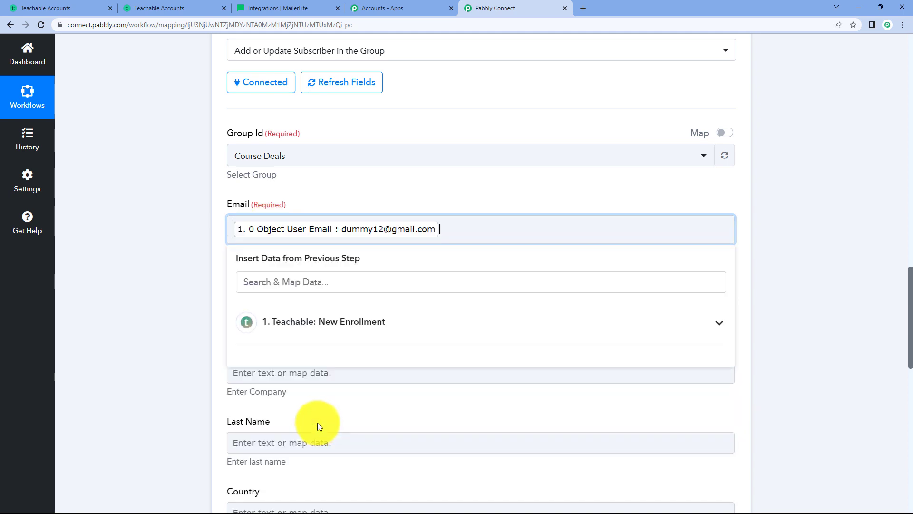
pyautogui.click(747, 296)
pyautogui.scroll(-1, 474, 269)
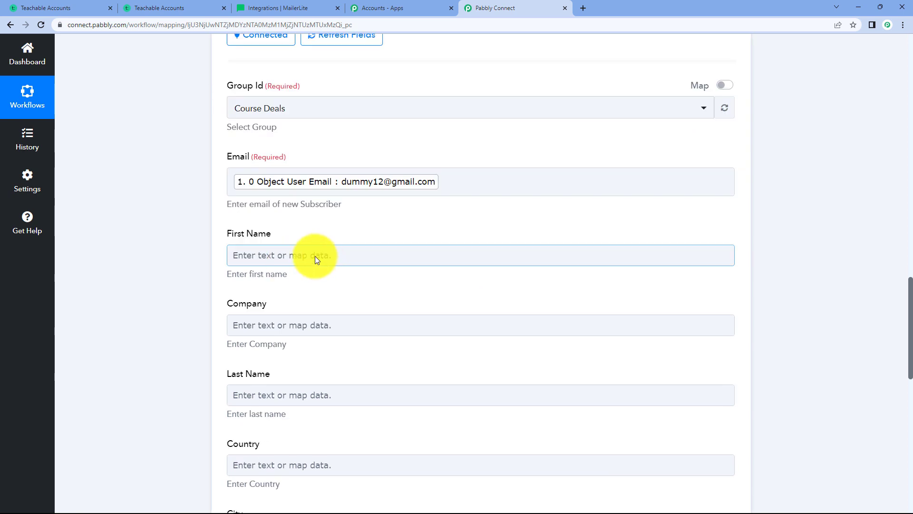
pyautogui.click(315, 256)
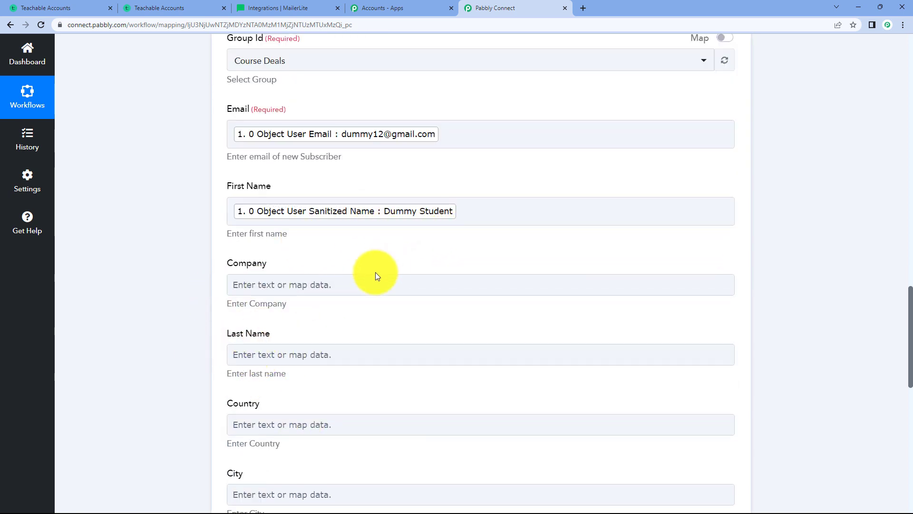
# Set the subscriber's country to India, city to Bhopal and state to MP
pyautogui.scroll(-3, 270, 282)
pyautogui.click(276, 278)
pyautogui.write('India')
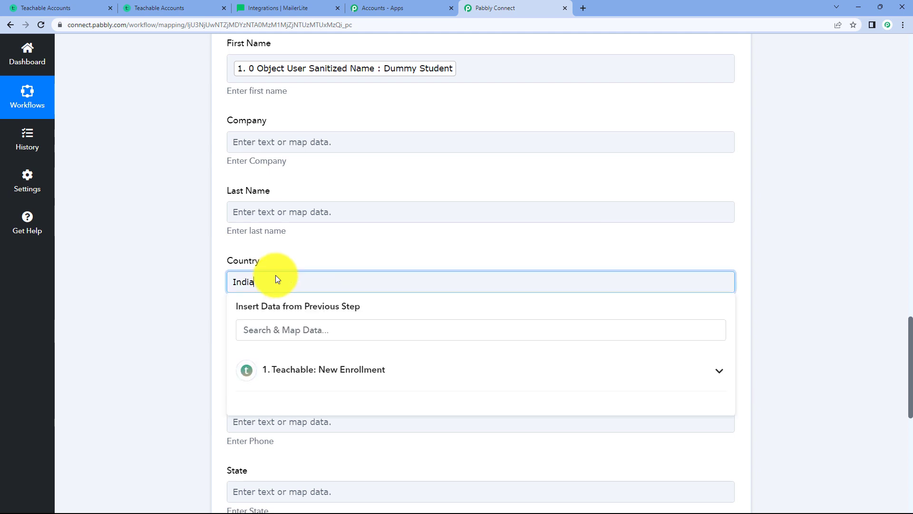
pyautogui.click(247, 353)
pyautogui.write('Bhopal')
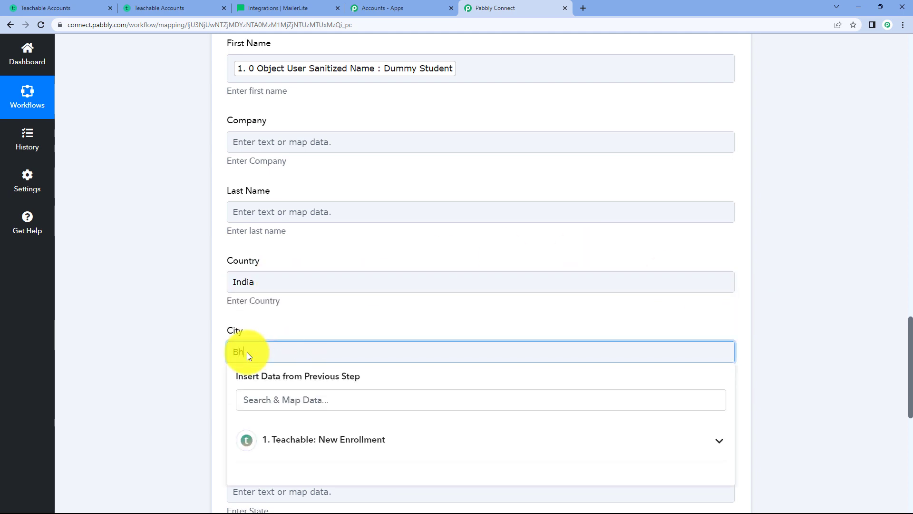
pyautogui.scroll(-3, 246, 352)
pyautogui.click(248, 351)
pyautogui.write('MP')
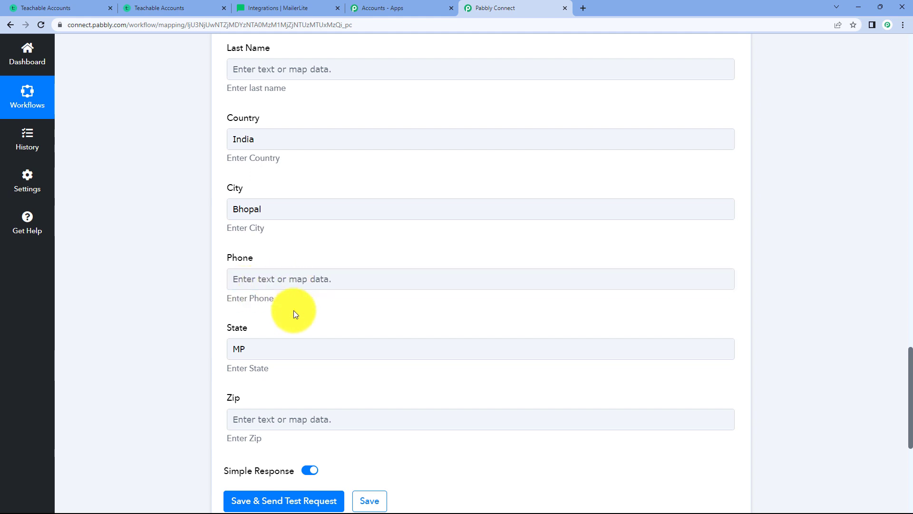
# Set the subscriber's zip to 463001, then save the MailerLite Classic action and send a test request
pyautogui.scroll(-5, 293, 312)
pyautogui.click(267, 184)
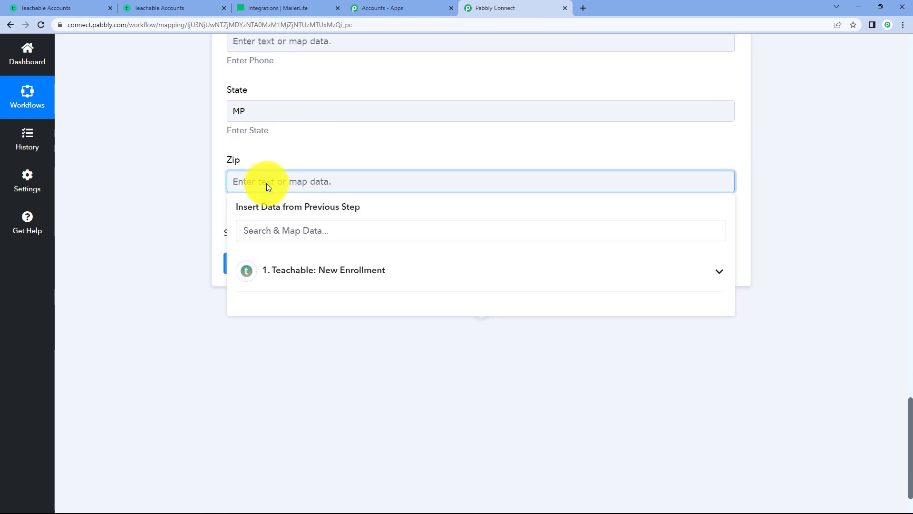
pyautogui.write('463001')
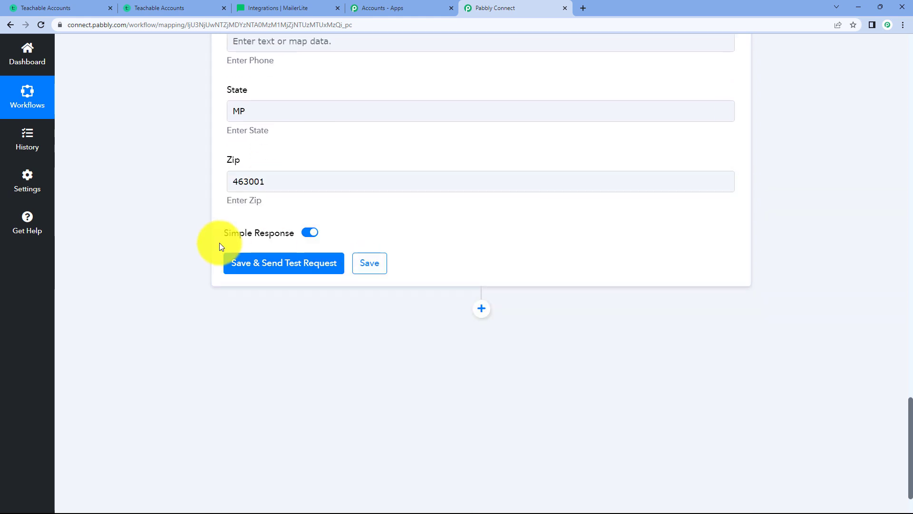
pyautogui.click(257, 264)
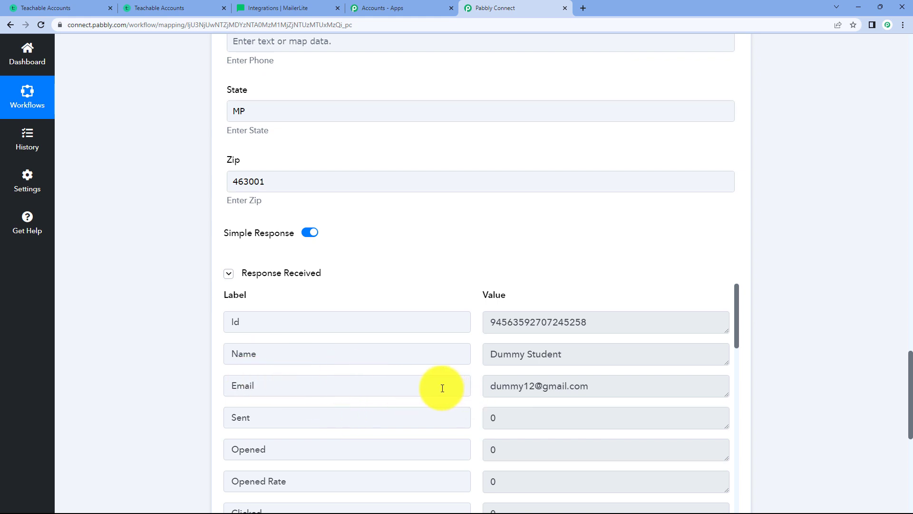
# Switch to MailerLite and open the subscribers list to check for the test student
pyautogui.click(295, 7)
pyautogui.click(96, 288)
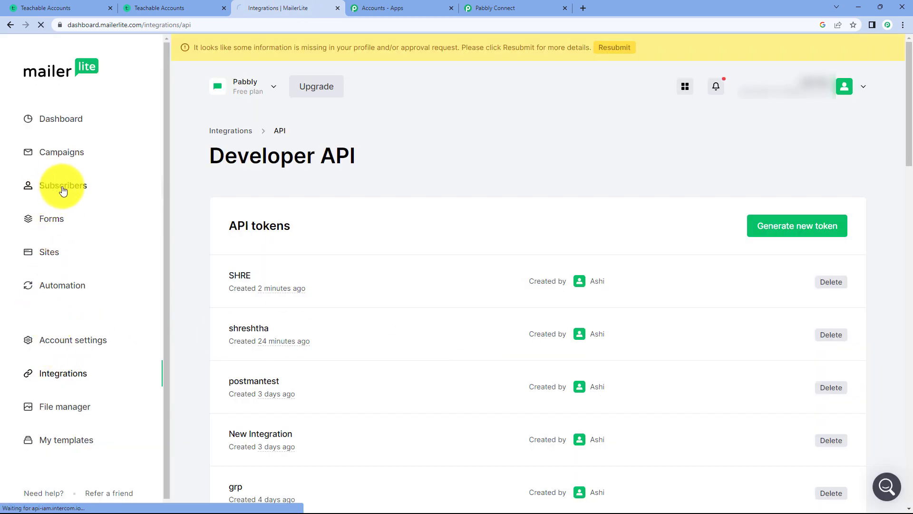
pyautogui.click(59, 188)
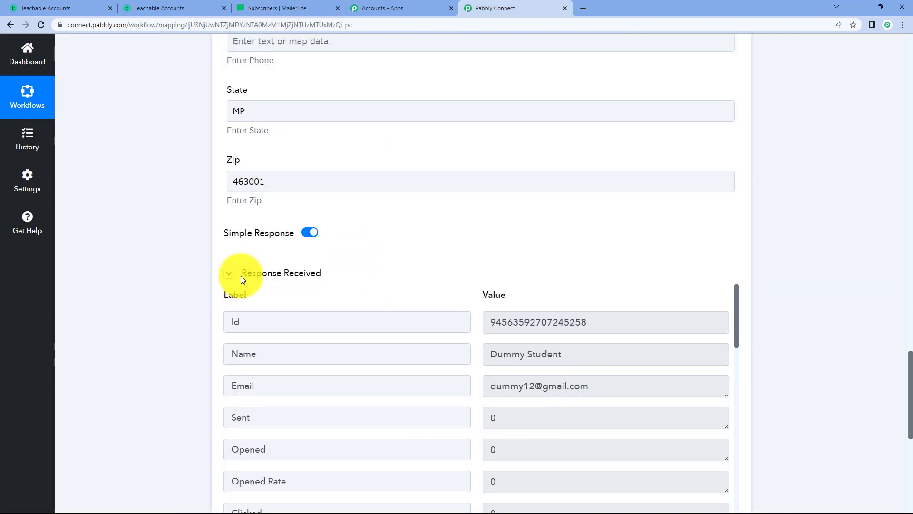
# Return to Pabbly Connect and collapse the MailerLite Classic action to review the whole Teachable To Mailerlite workflow
pyautogui.scroll(6, 420, 334)
pyautogui.scroll(10, 420, 334)
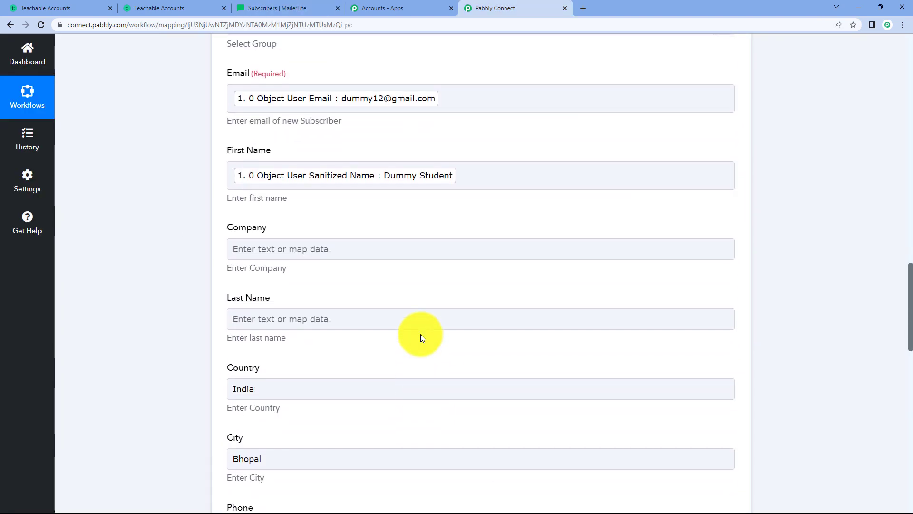
pyautogui.click(344, 207)
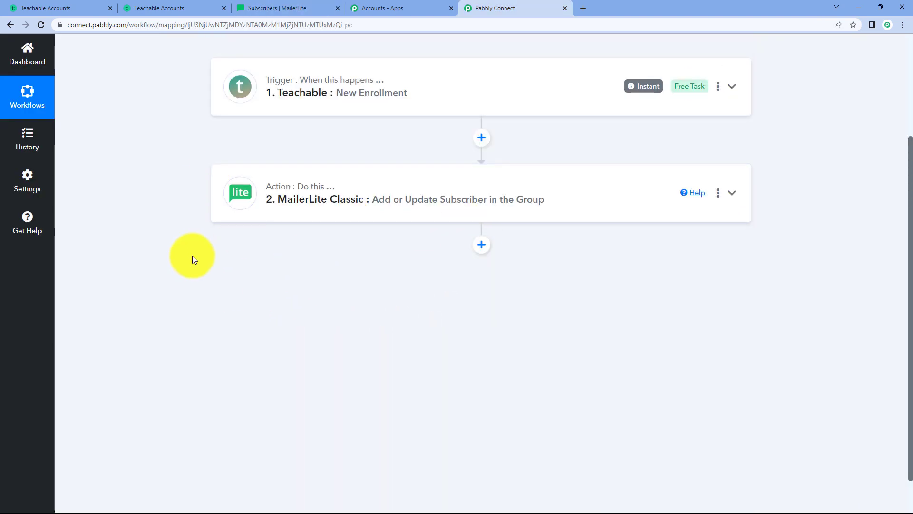
pyautogui.scroll(3, 200, 252)
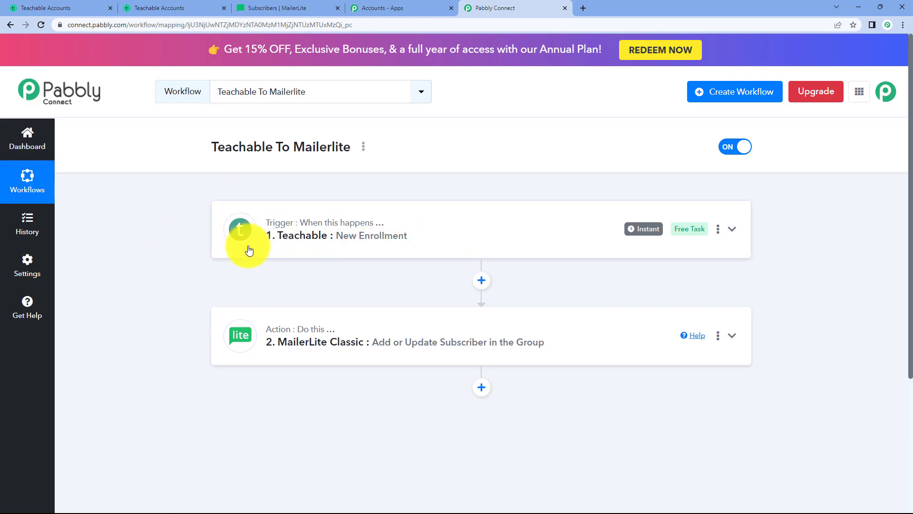